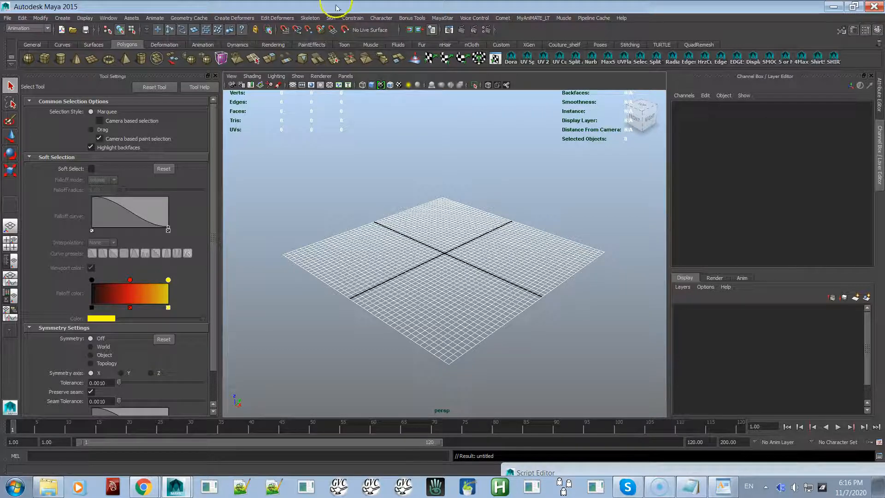
Keep the MayaStar Dev Kit Import commands open as a floating window and import FemaleFitMeshBody2.dae into the empty scene
{"action": "left_click", "coordinate": [436, 18]}
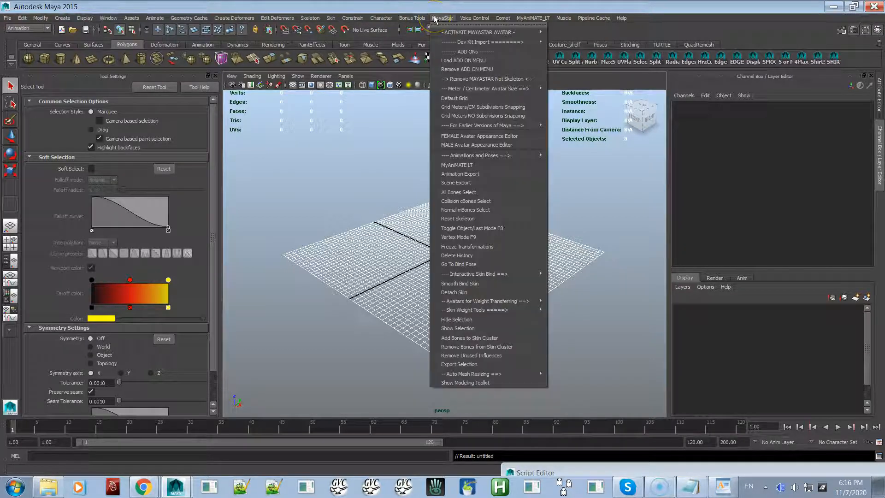
{"action": "mouse_move", "coordinate": [450, 42]}
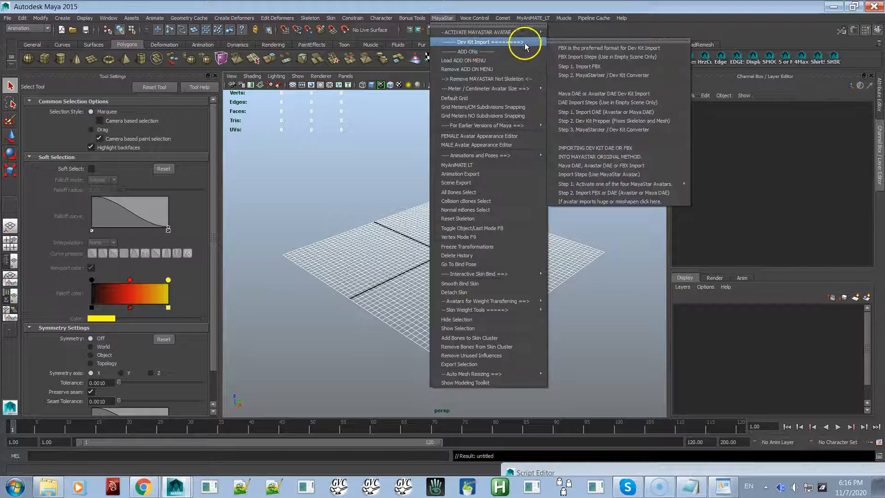
{"action": "left_click", "coordinate": [566, 41]}
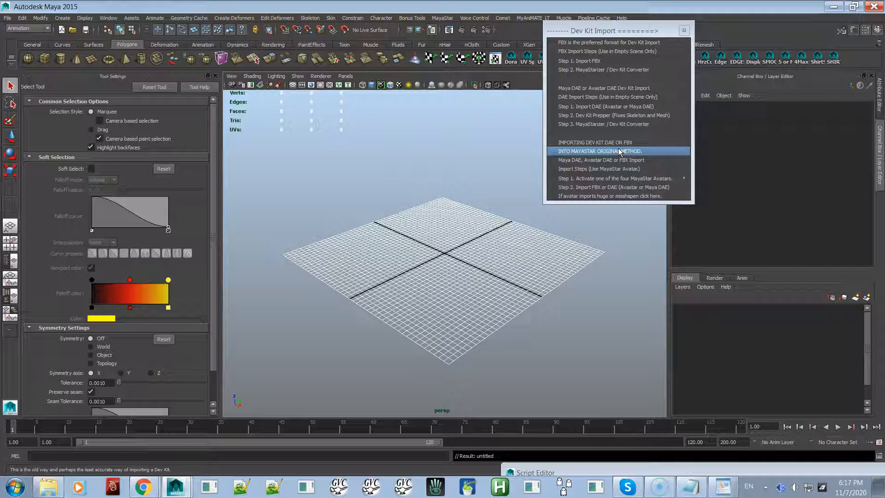
{"action": "left_click", "coordinate": [613, 107]}
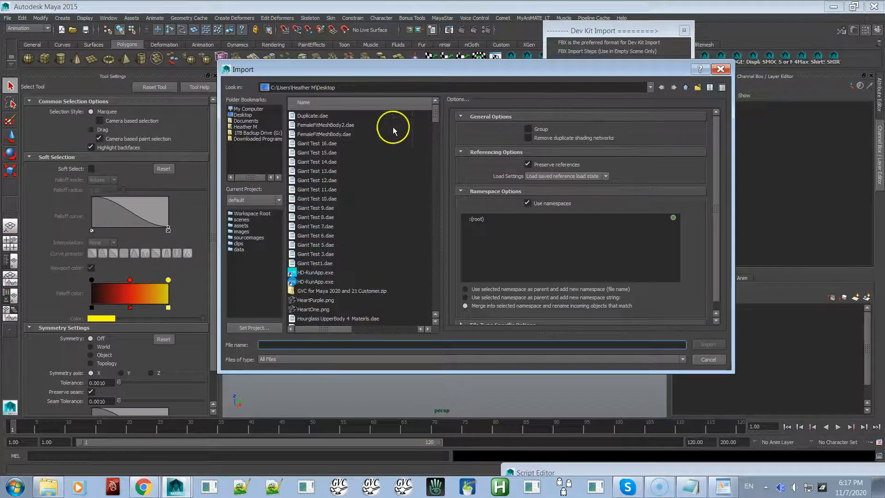
{"action": "double_click", "coordinate": [342, 124]}
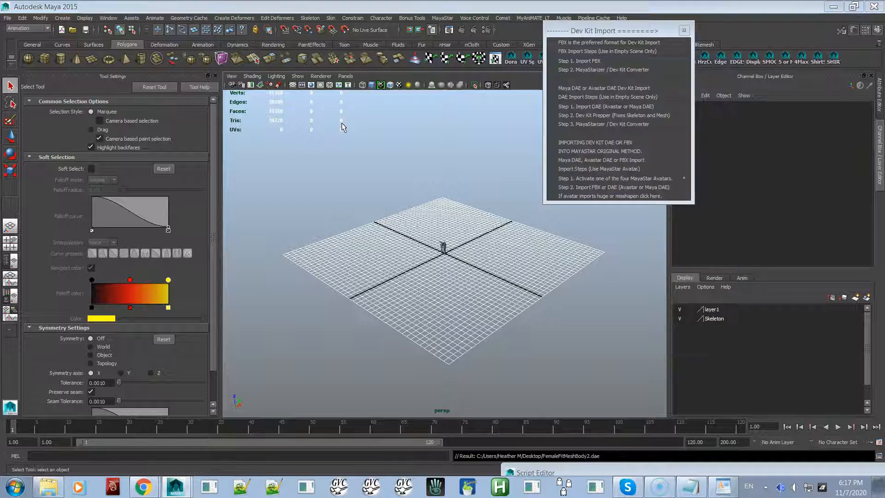
Frame the imported avatar and run Dev Kit Prepper (Fixes Skeleton and Mesh) on it
{"action": "left_click_drag", "start_coordinate": [463, 230], "coordinate": [419, 264]}
{"action": "key", "text": "f"}
{"action": "right_click_drag", "start_coordinate": [460, 284], "coordinate": [601, 395], "text": "alt"}
{"action": "left_click_drag", "start_coordinate": [601, 395], "coordinate": [525, 331], "text": "alt"}
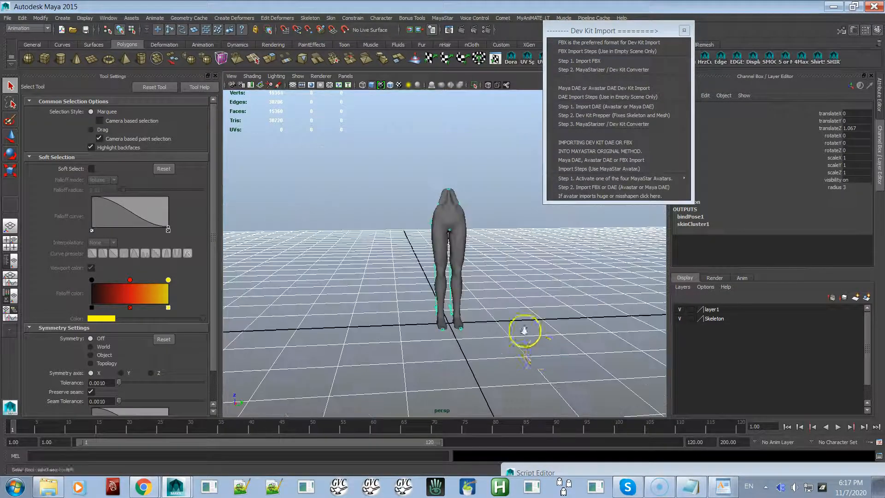
{"action": "right_click_drag", "start_coordinate": [527, 334], "coordinate": [550, 355], "text": "alt"}
{"action": "left_click_drag", "start_coordinate": [549, 355], "coordinate": [514, 316], "text": "alt"}
{"action": "middle_click_drag", "start_coordinate": [514, 316], "coordinate": [511, 321], "text": "alt"}
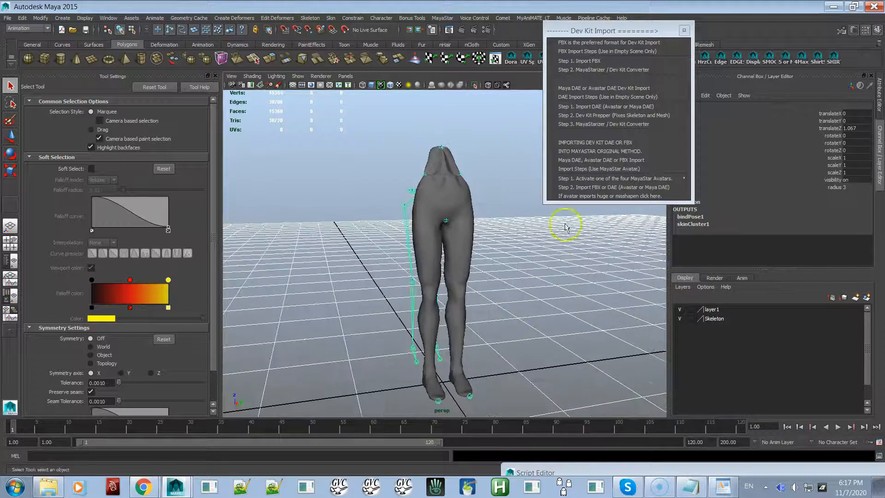
{"action": "left_click", "coordinate": [628, 115]}
{"action": "left_click_drag", "start_coordinate": [524, 249], "coordinate": [488, 249], "text": "alt"}
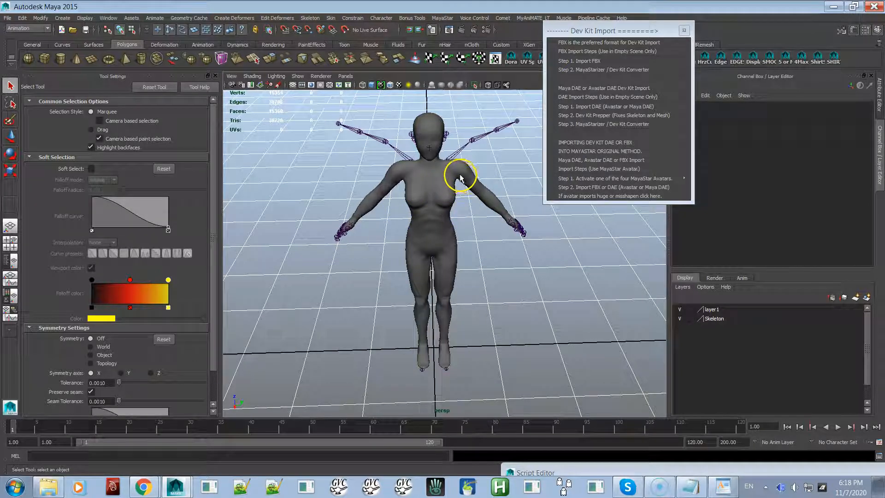
{"action": "scroll", "coordinate": [460, 177], "scroll_direction": "down", "scroll_amount": 5}
{"action": "scroll", "coordinate": [454, 210], "scroll_direction": "up", "scroll_amount": 5}
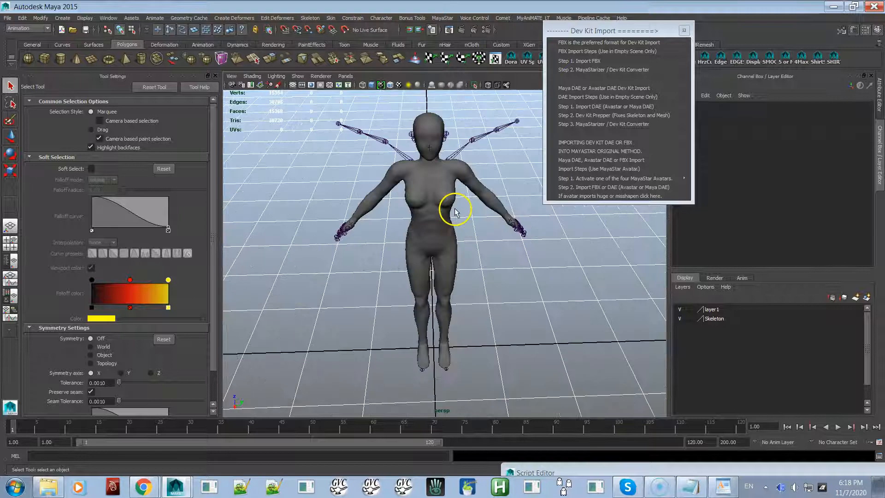
{"action": "mouse_move", "coordinate": [452, 219]}
{"action": "left_mouse_down", "text": "alt"}
{"action": "mouse_move", "coordinate": [396, 205]}
{"action": "mouse_move", "coordinate": [454, 207]}
{"action": "left_mouse_up", "text": "alt"}
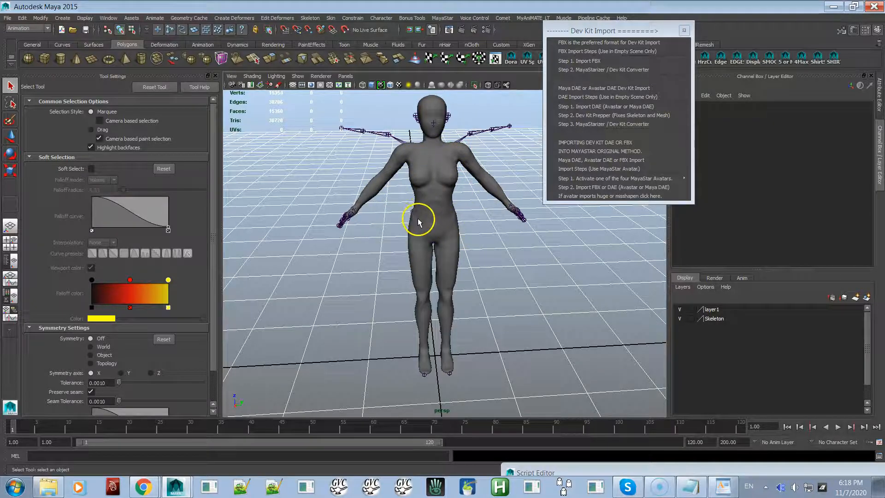
Turn on X-ray joints and check the rotation values of the left and right shoulder joints
{"action": "left_click", "coordinate": [506, 84]}
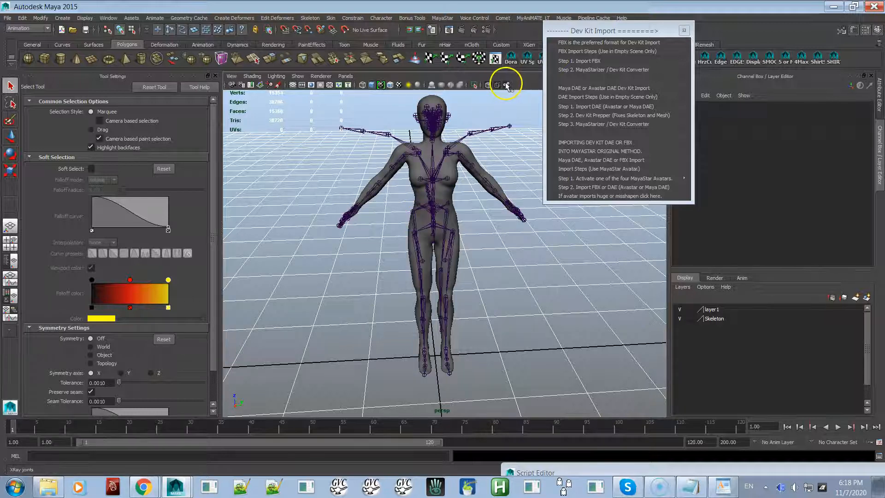
{"action": "left_click", "coordinate": [460, 156]}
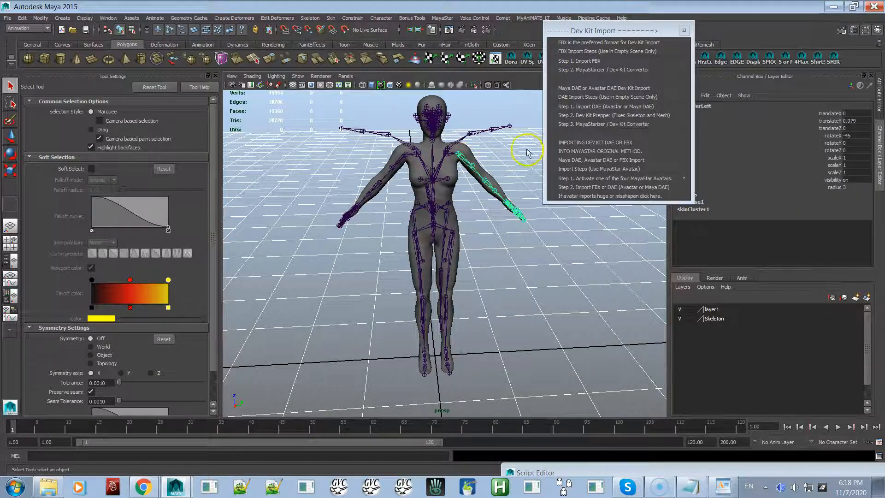
{"action": "left_click_drag", "start_coordinate": [611, 32], "coordinate": [562, 29]}
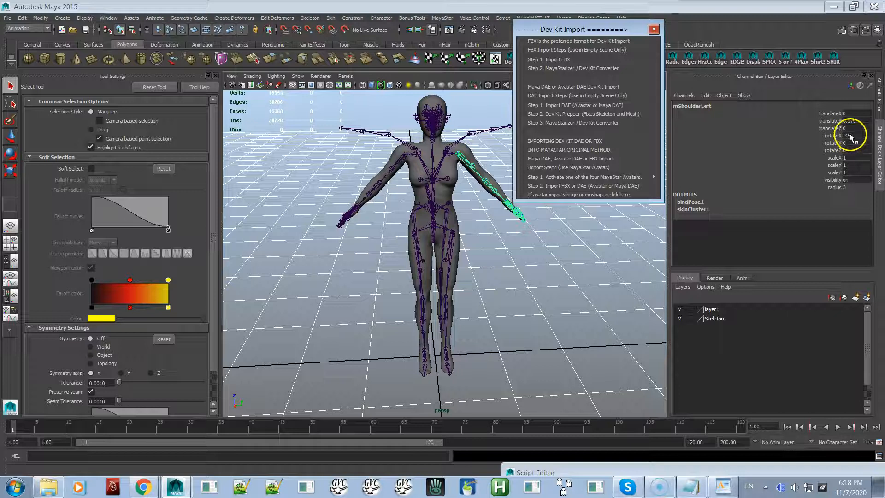
{"action": "left_click", "coordinate": [399, 166]}
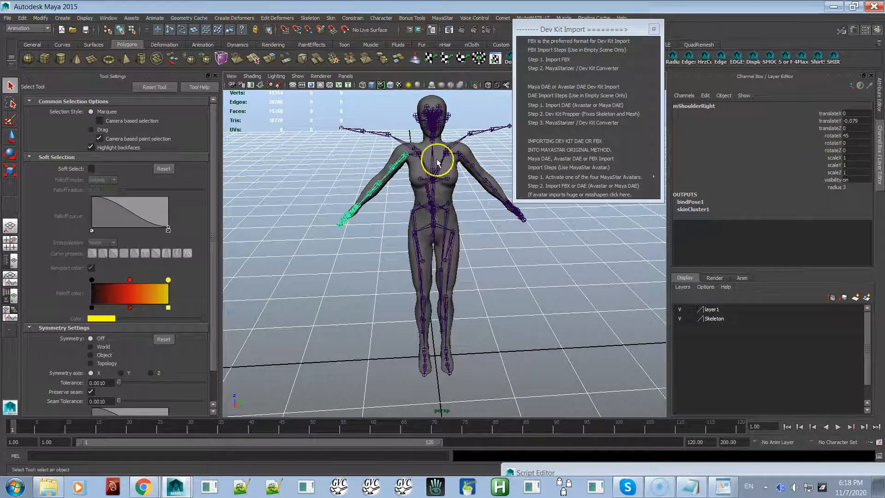
Check the channel values of both hip joints and the left collar joint
{"action": "left_click", "coordinate": [450, 259]}
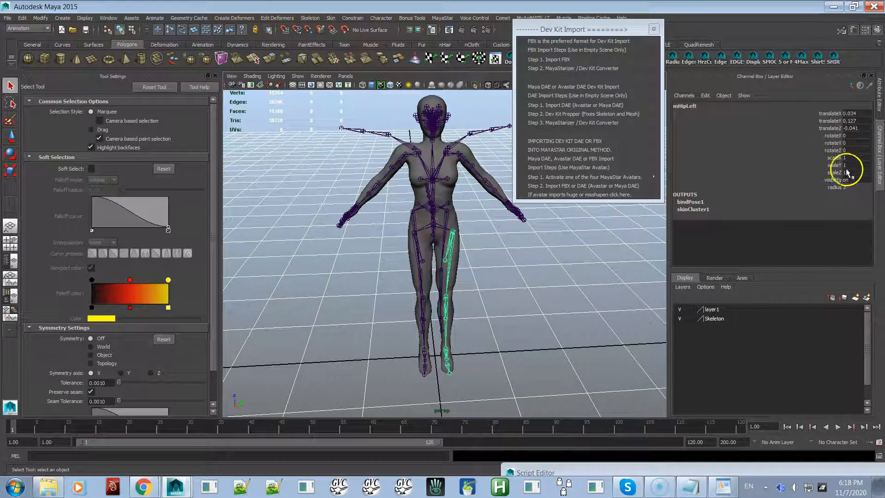
{"action": "left_click", "coordinate": [420, 264]}
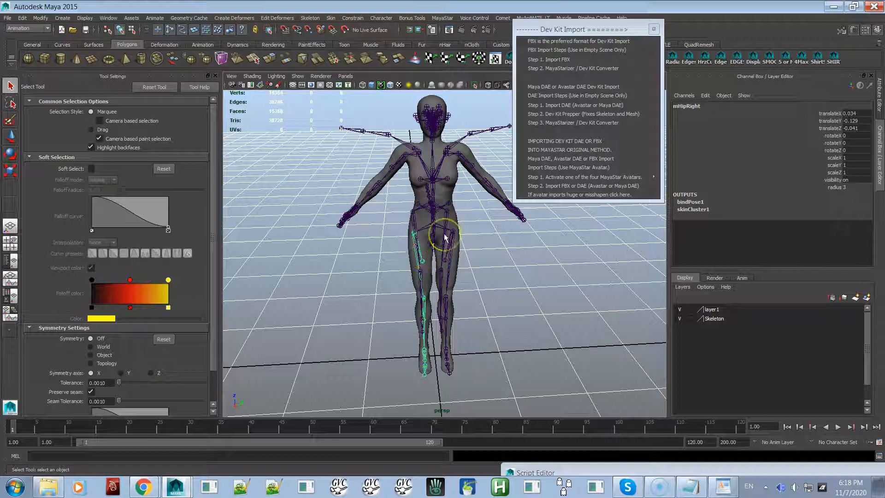
{"action": "scroll", "coordinate": [457, 208], "scroll_direction": "up", "scroll_amount": 5}
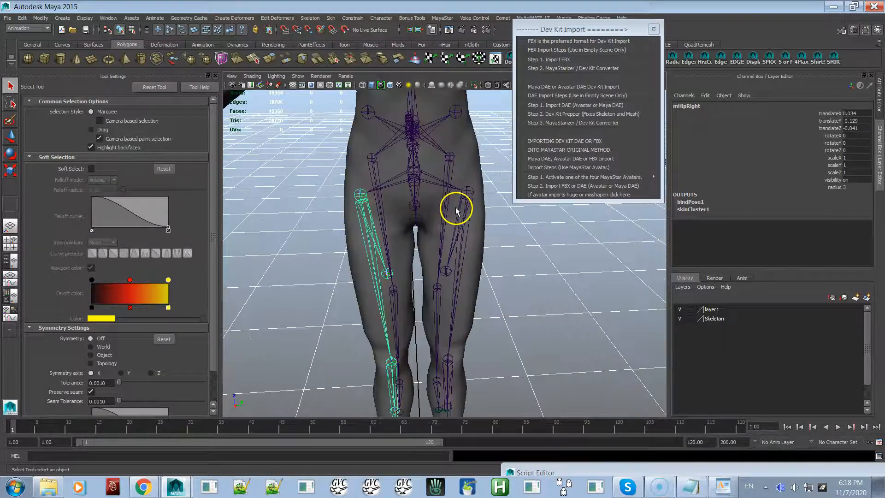
{"action": "scroll", "coordinate": [455, 205], "scroll_direction": "down", "scroll_amount": 5}
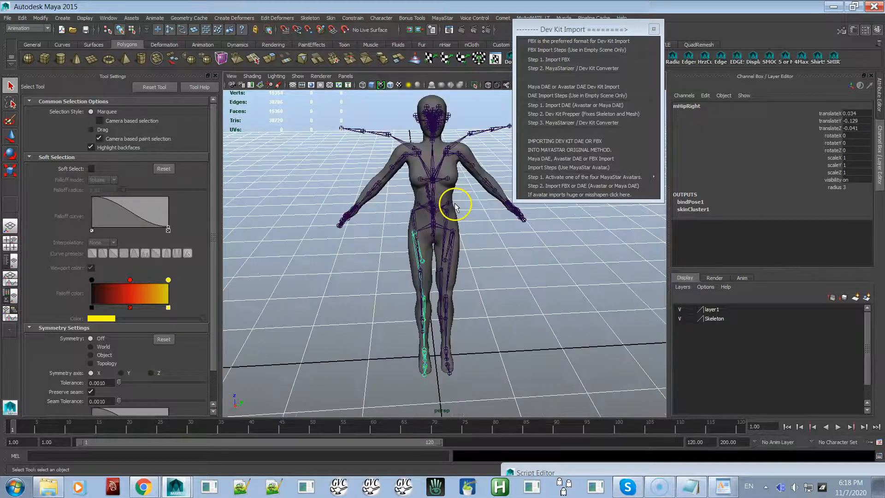
{"action": "left_click", "coordinate": [446, 154]}
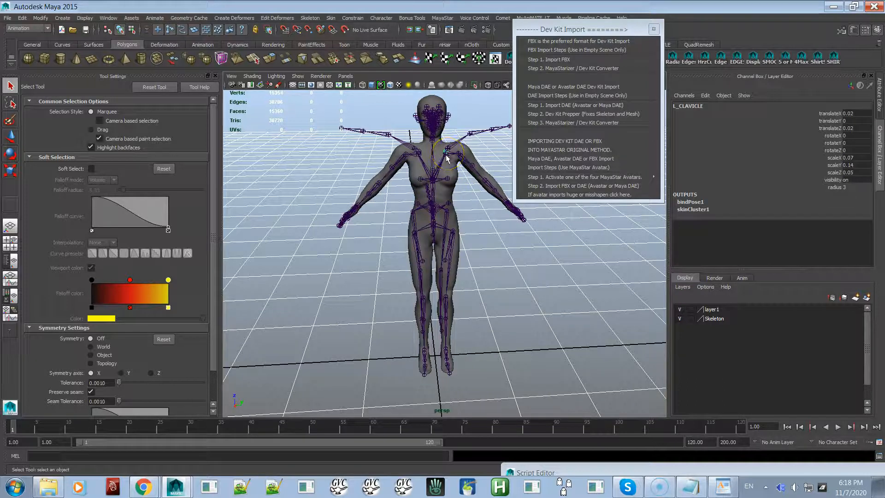
{"action": "left_click", "coordinate": [447, 158]}
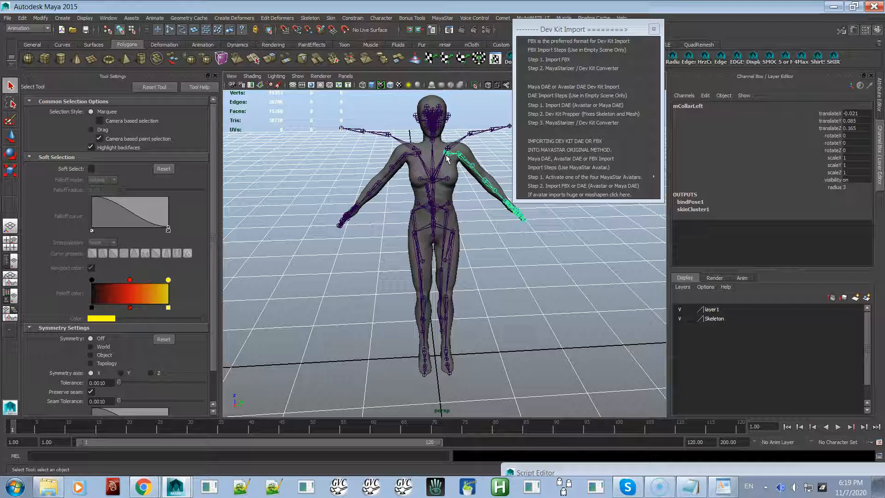
Switch to WordPad and examine the bone definitions in avatar_skeleton.xml, going back to the start of the file
{"action": "key", "text": "alt+Tab"}
{"action": "key", "text": "alt+Tab"}
{"action": "key", "text": "alt+Tab"}
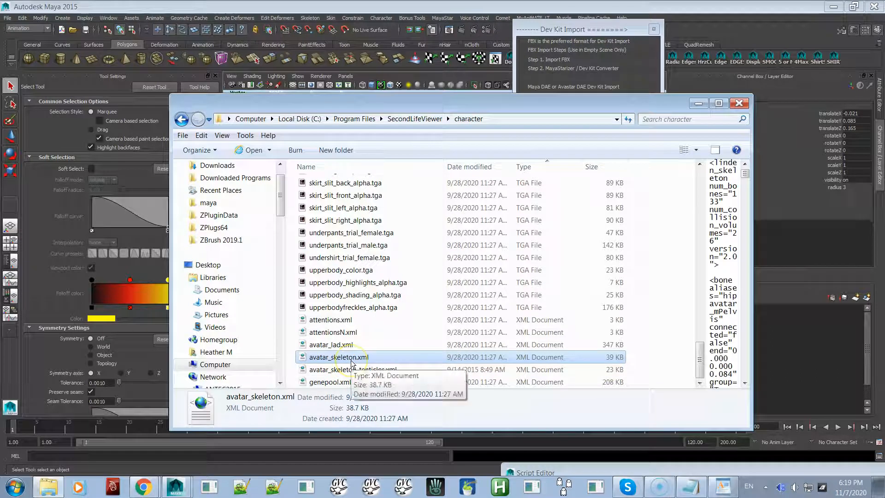
{"action": "key", "text": "alt+Tab"}
{"action": "key", "text": "alt+Tab"}
{"action": "key", "text": "alt+Tab"}
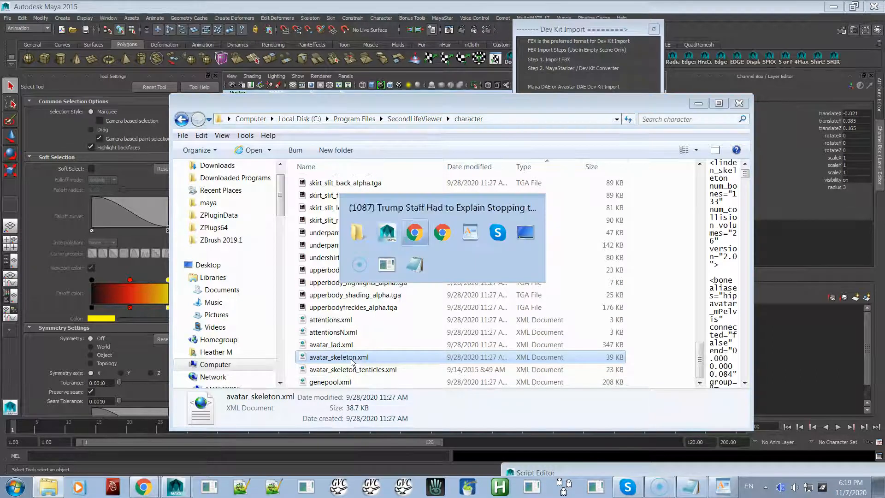
{"action": "left_click", "coordinate": [364, 281]}
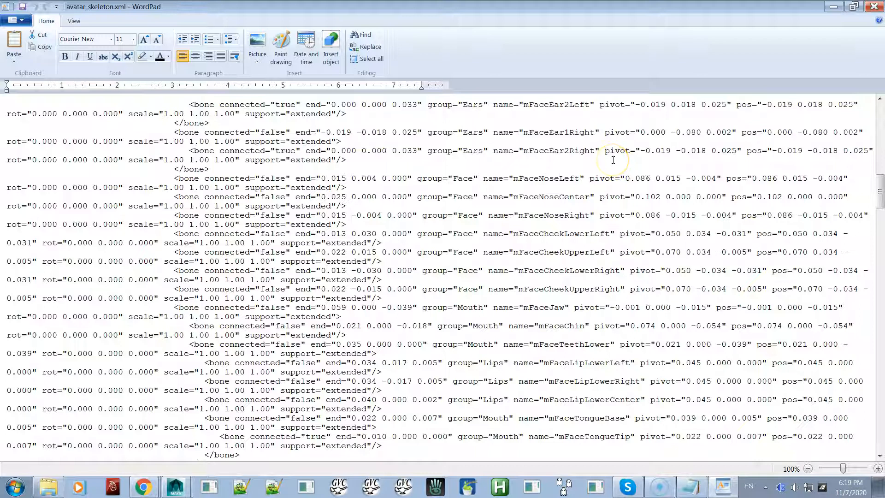
{"action": "left_click", "coordinate": [643, 147]}
{"action": "scroll", "coordinate": [645, 196], "scroll_direction": "up", "scroll_amount": 5}
{"action": "scroll", "coordinate": [645, 196], "scroll_direction": "up", "scroll_amount": 3}
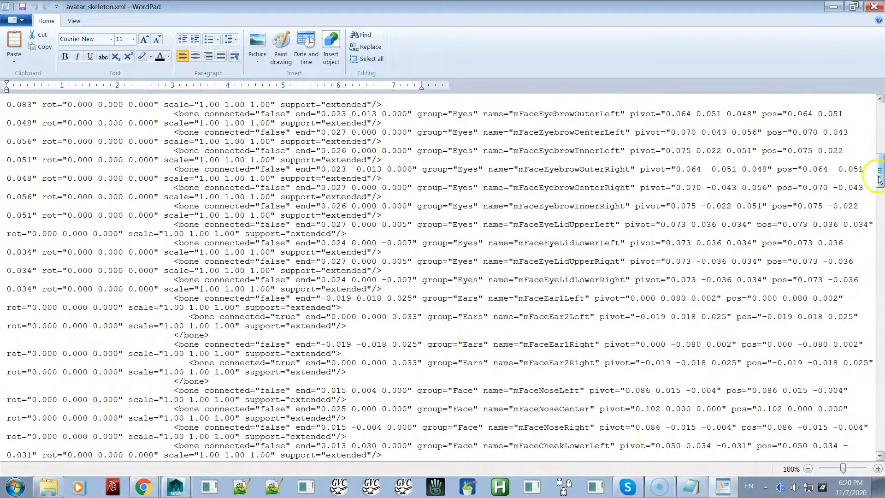
{"action": "left_click_drag", "start_coordinate": [879, 175], "coordinate": [876, 119]}
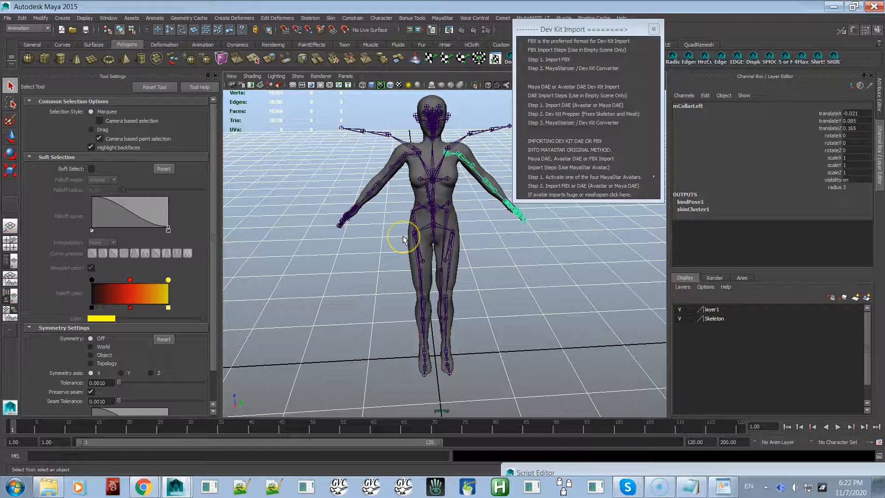
Move the Dev Kit Import window clear of the avatar in Maya and select the DevKit_Exmample body mesh
{"action": "left_click_drag", "start_coordinate": [616, 28], "coordinate": [720, 144]}
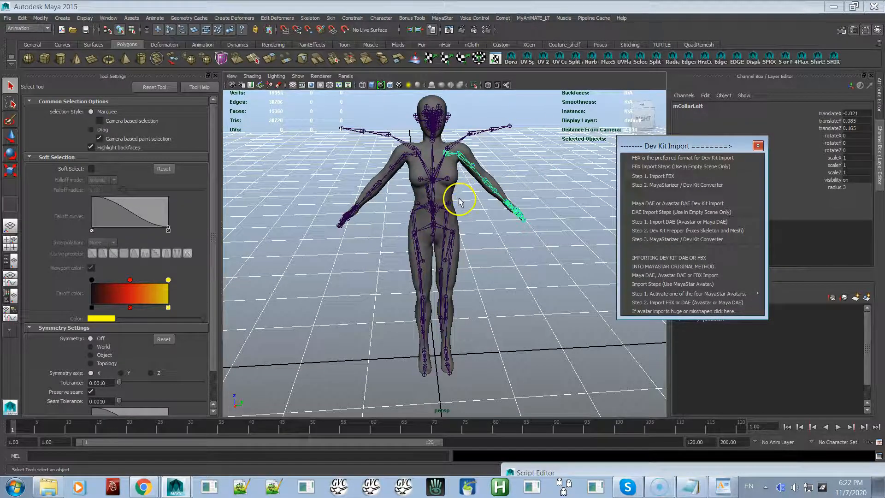
{"action": "left_click_drag", "start_coordinate": [460, 202], "coordinate": [452, 200], "text": "alt"}
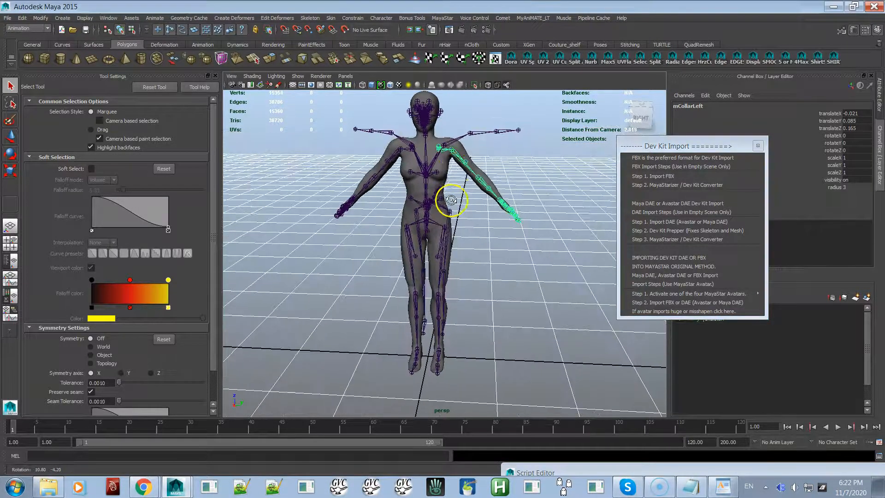
{"action": "left_click", "coordinate": [464, 154]}
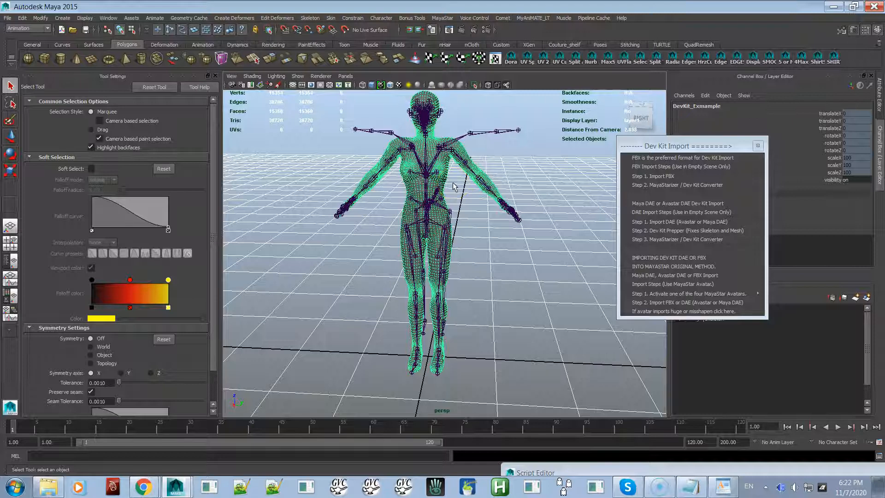
{"action": "right_click_drag", "start_coordinate": [453, 183], "coordinate": [480, 220], "text": "alt"}
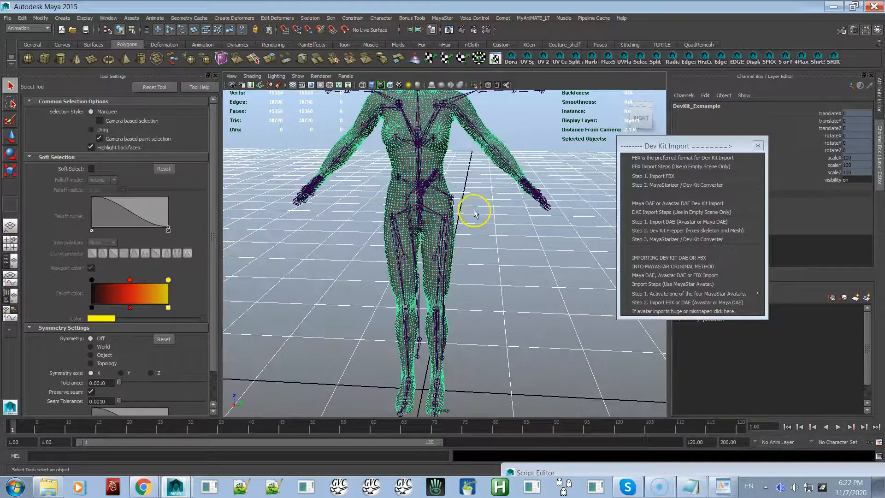
{"action": "middle_click_drag", "start_coordinate": [475, 209], "coordinate": [488, 258], "text": "alt"}
{"action": "left_click_drag", "start_coordinate": [488, 258], "coordinate": [493, 259], "text": "alt"}
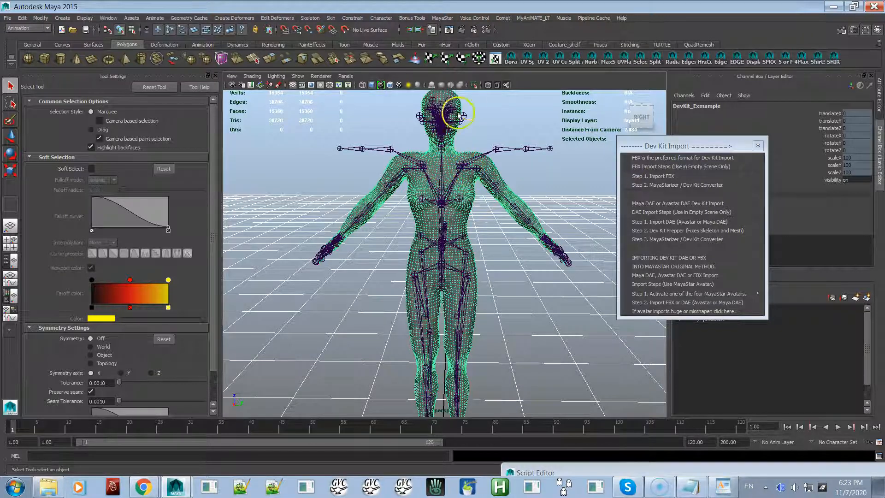
Open the Dora SkinWeight Imp/Exp tool and choose AAA Dev Kit Body.dsw as the export name for the body's weights
{"action": "left_click", "coordinate": [511, 57]}
{"action": "left_click_drag", "start_coordinate": [331, 172], "coordinate": [239, 123]}
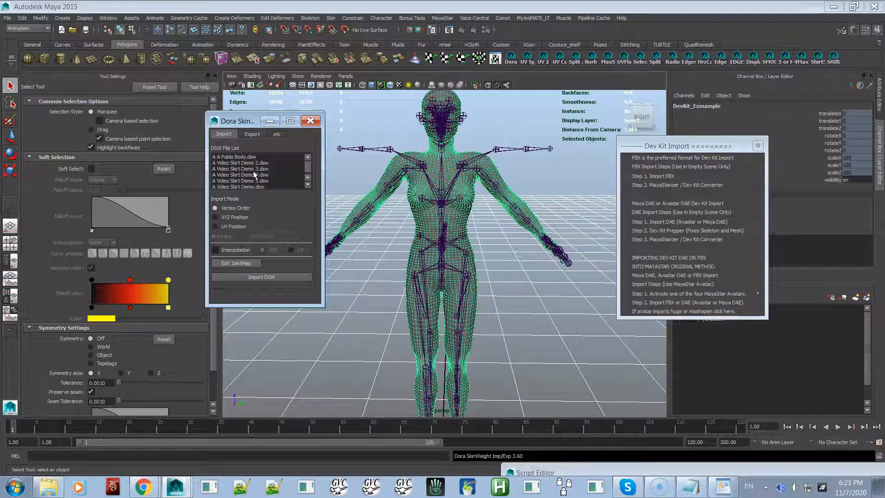
{"action": "left_click", "coordinate": [252, 135]}
{"action": "scroll", "coordinate": [248, 174], "scroll_direction": "down", "scroll_amount": 1}
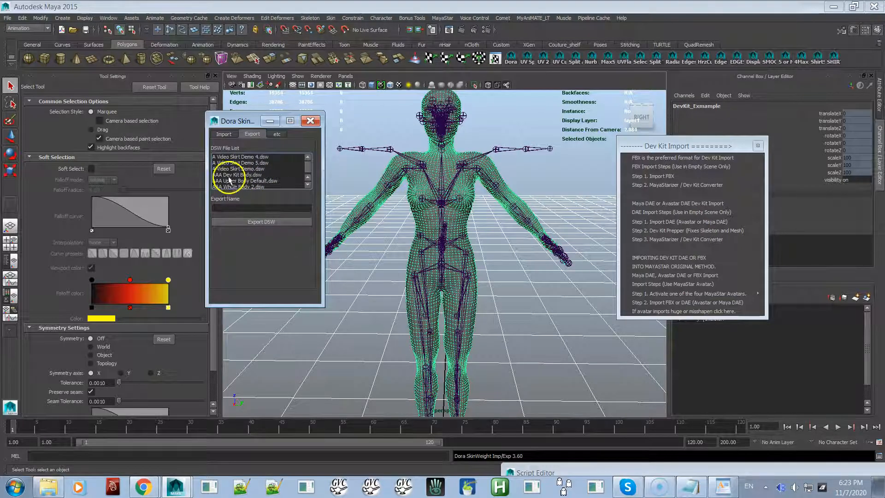
{"action": "left_click", "coordinate": [229, 176]}
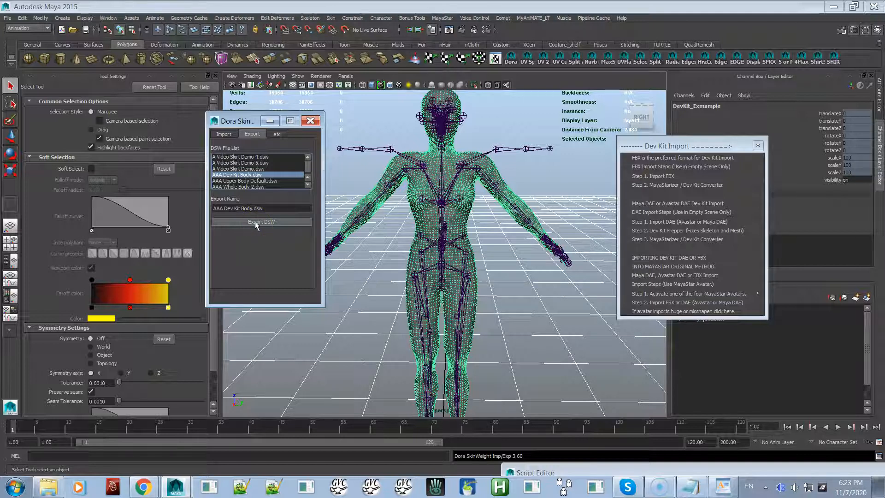
{"action": "left_click_drag", "start_coordinate": [237, 121], "coordinate": [253, 164]}
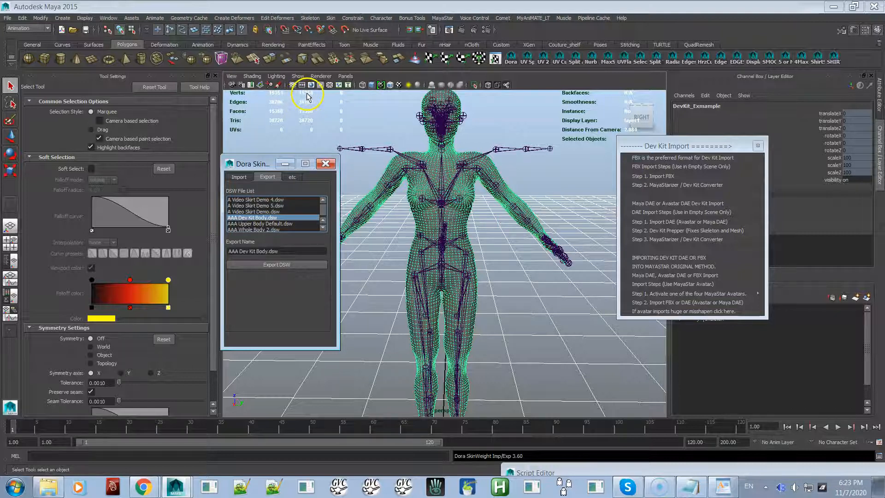
Detach the skin from the DevKit_Exmample body mesh
{"action": "left_click", "coordinate": [461, 180]}
{"action": "left_click", "coordinate": [445, 18]}
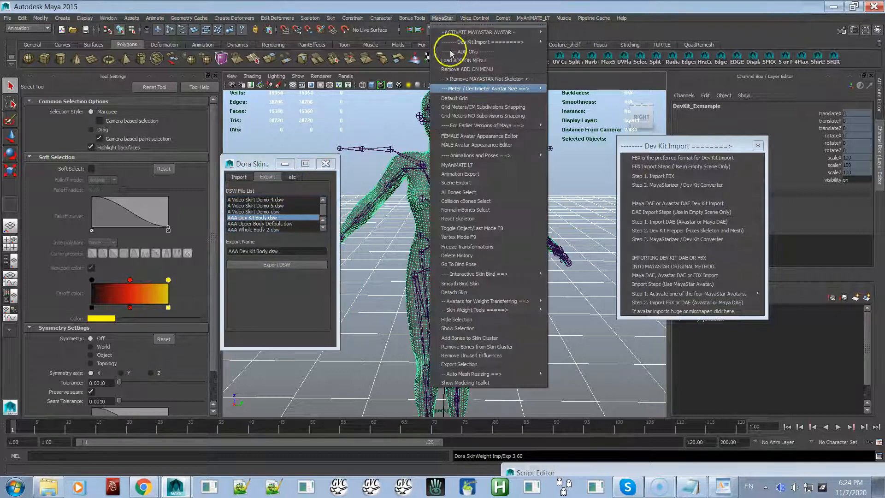
{"action": "left_click", "coordinate": [500, 292]}
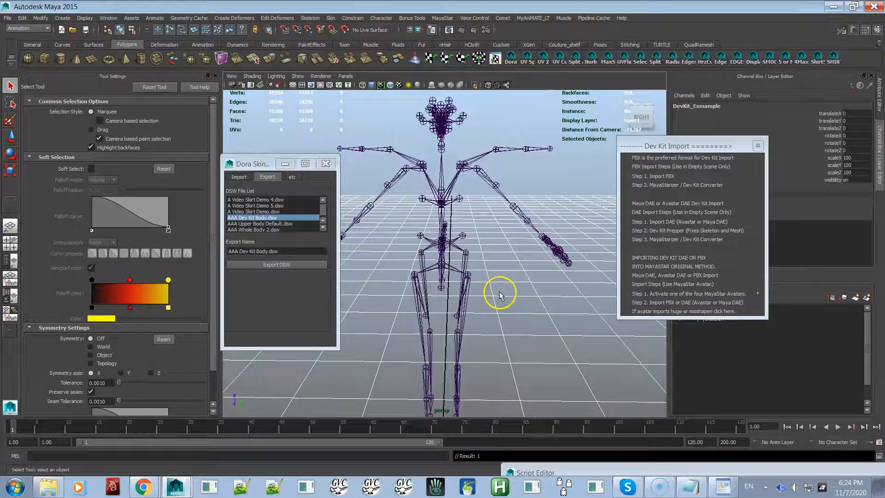
Set the detached body mesh's X, Y and Z scale to 1
{"action": "right_click_drag", "start_coordinate": [517, 309], "coordinate": [334, 75], "text": "alt"}
{"action": "right_click_drag", "start_coordinate": [465, 280], "coordinate": [350, 93], "text": "alt"}
{"action": "right_click_drag", "start_coordinate": [556, 323], "coordinate": [409, 190], "text": "alt"}
{"action": "middle_click_drag", "start_coordinate": [409, 189], "coordinate": [432, 291], "text": "alt"}
{"action": "left_click", "coordinate": [850, 157]}
{"action": "left_click", "coordinate": [852, 173], "text": "shift"}
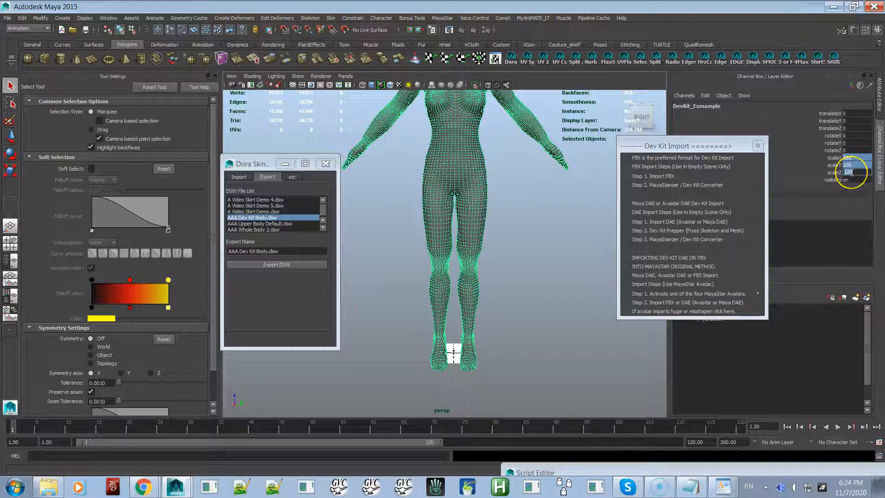
{"action": "type", "text": "1"}
{"action": "key", "text": "Return"}
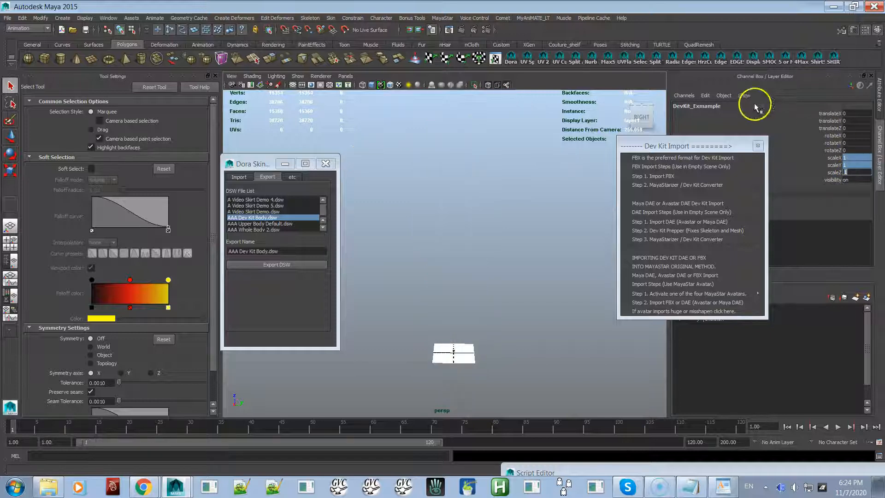
{"action": "key", "text": "f"}
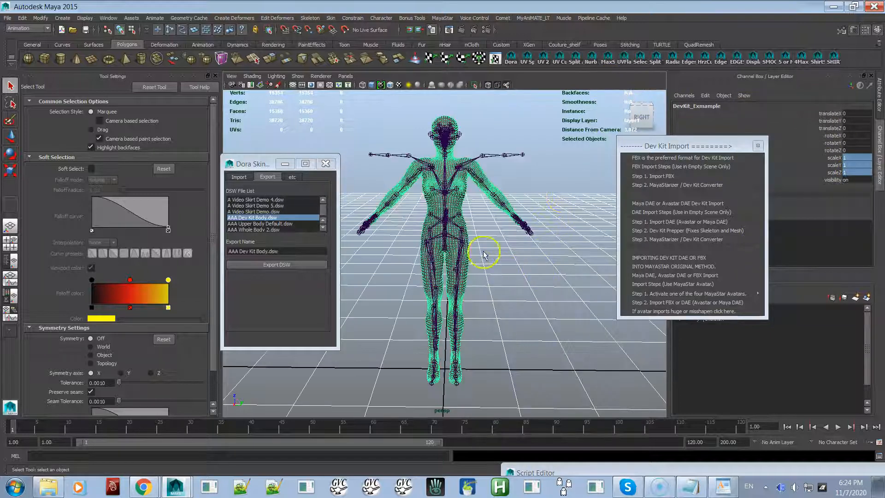
Assign the existing lambert1 material to the body mesh
{"action": "scroll", "coordinate": [530, 310], "scroll_direction": "up", "scroll_amount": 5}
{"action": "left_click_drag", "start_coordinate": [489, 253], "coordinate": [471, 217], "text": "alt"}
{"action": "right_click_drag", "start_coordinate": [471, 218], "coordinate": [510, 292], "text": "alt"}
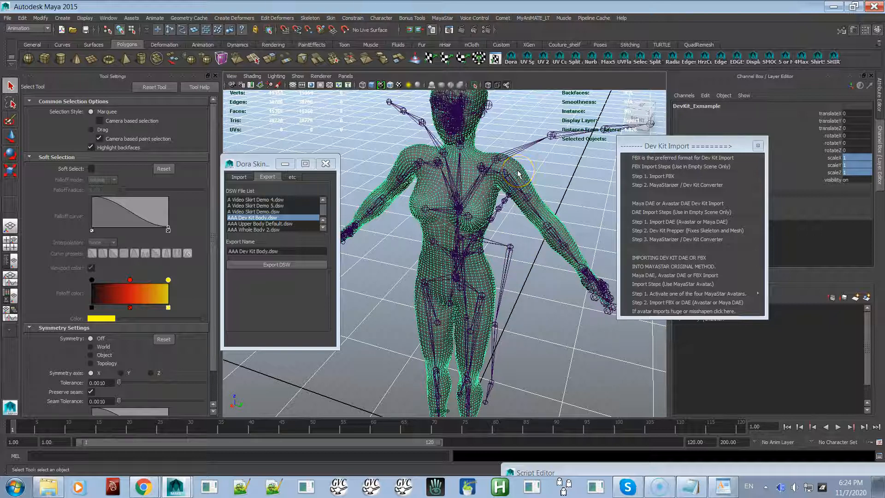
{"action": "right_click_drag", "start_coordinate": [517, 171], "coordinate": [518, 257]}
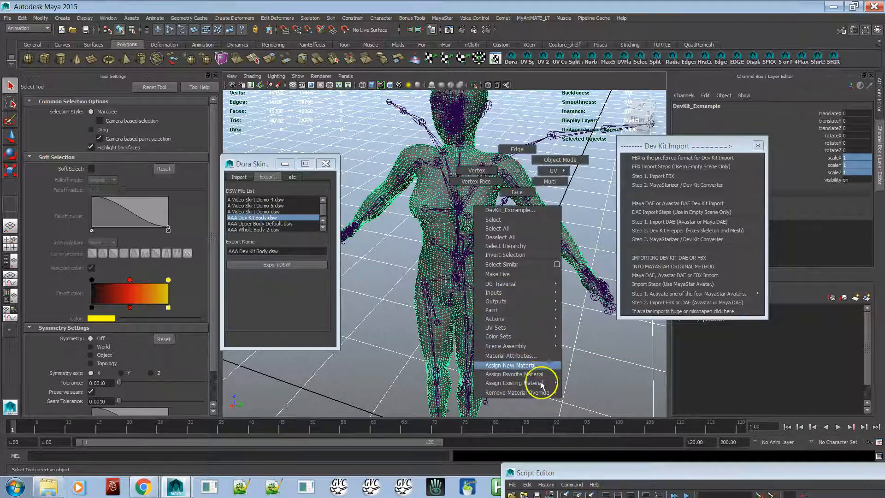
{"action": "mouse_move", "coordinate": [538, 383]}
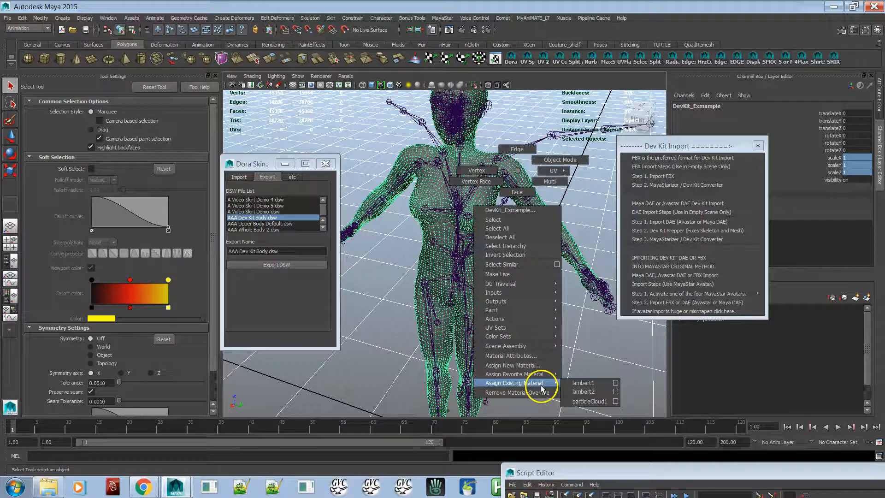
{"action": "left_click", "coordinate": [576, 382]}
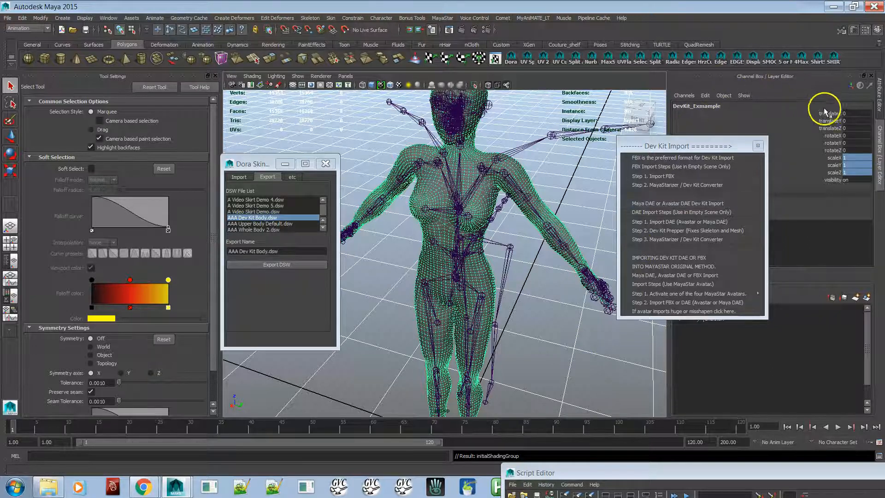
Change the color of the body's lambert1 material to white
{"action": "left_click", "coordinate": [879, 93]}
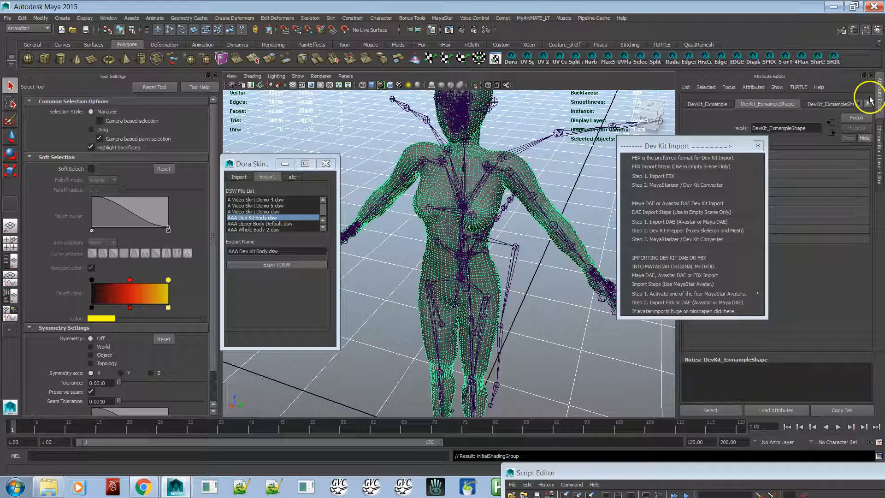
{"action": "left_click", "coordinate": [870, 104]}
{"action": "left_click", "coordinate": [870, 103]}
{"action": "left_click", "coordinate": [869, 104]}
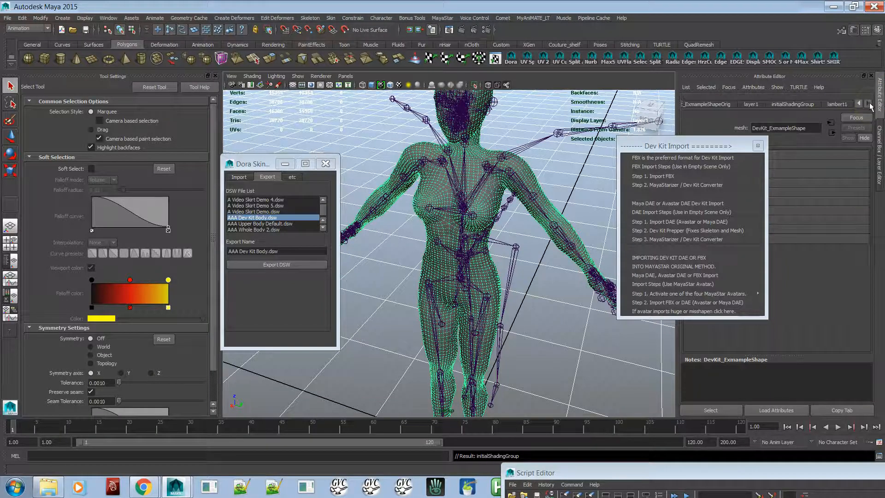
{"action": "left_click", "coordinate": [842, 104]}
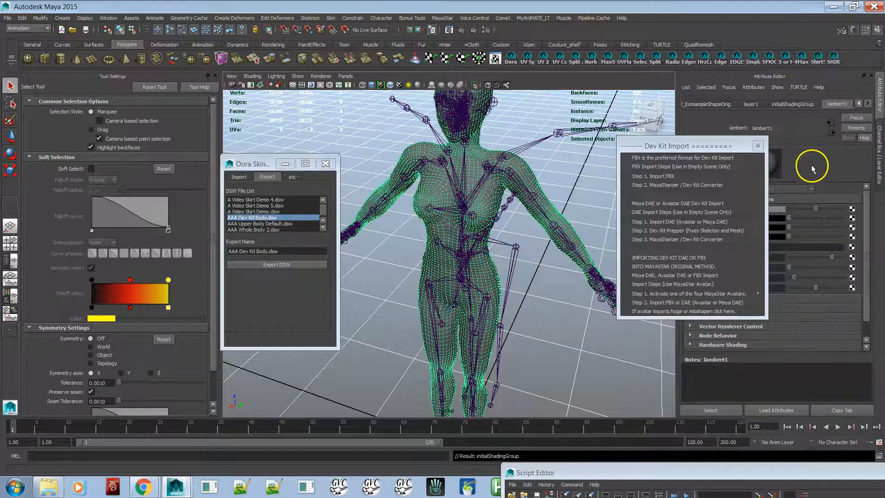
{"action": "left_click", "coordinate": [777, 209]}
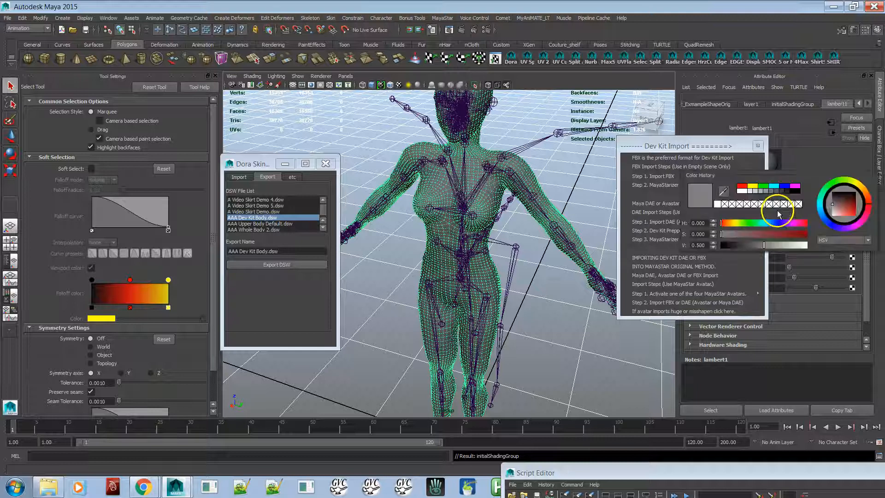
{"action": "left_click", "coordinate": [740, 191]}
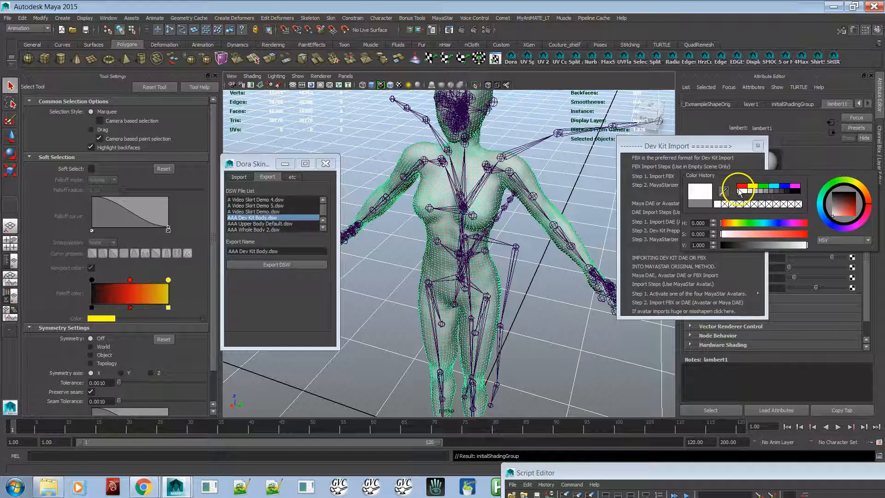
{"action": "left_click", "coordinate": [495, 119]}
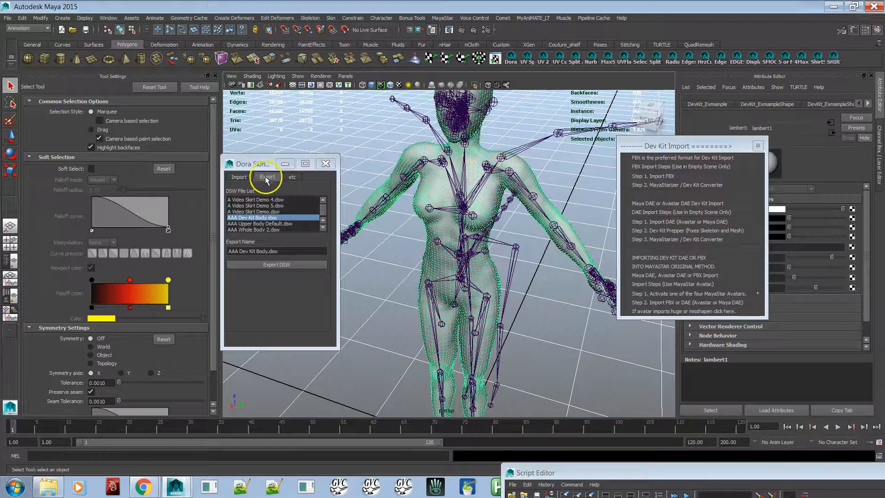
Delete the whole skeleton, starting from its mPelvis joint
{"action": "left_click", "coordinate": [461, 282]}
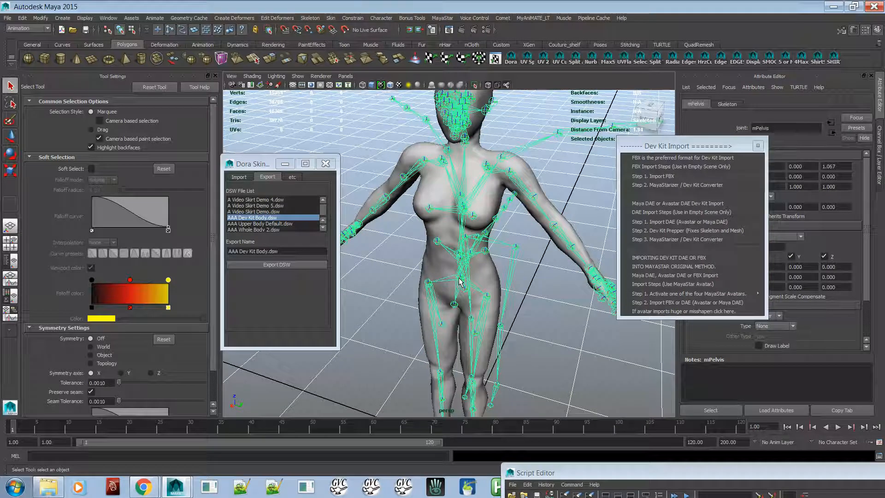
{"action": "key", "text": "Delete"}
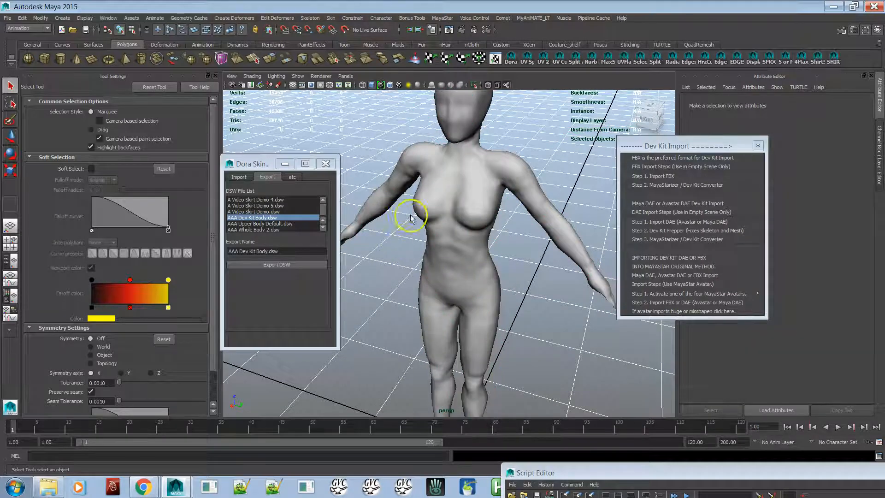
Move the Dev Kit Import window off the channel values and rename the body mesh as Original_Unrigged
{"action": "left_click", "coordinate": [458, 195]}
{"action": "left_click_drag", "start_coordinate": [699, 146], "coordinate": [594, 261]}
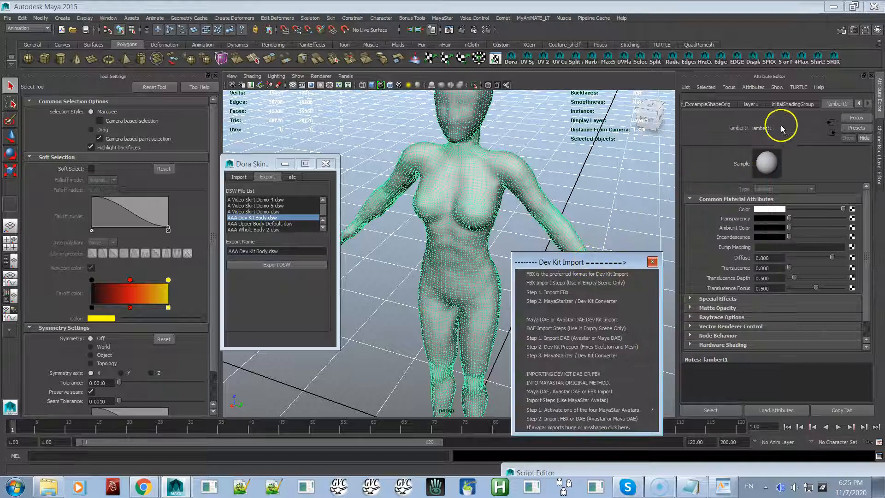
{"action": "left_click", "coordinate": [879, 136]}
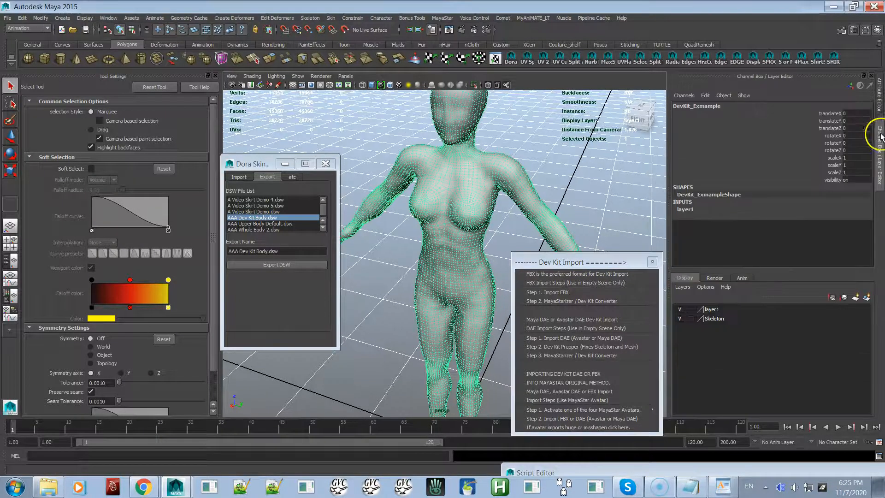
{"action": "left_click", "coordinate": [723, 107]}
{"action": "left_click", "coordinate": [724, 107]}
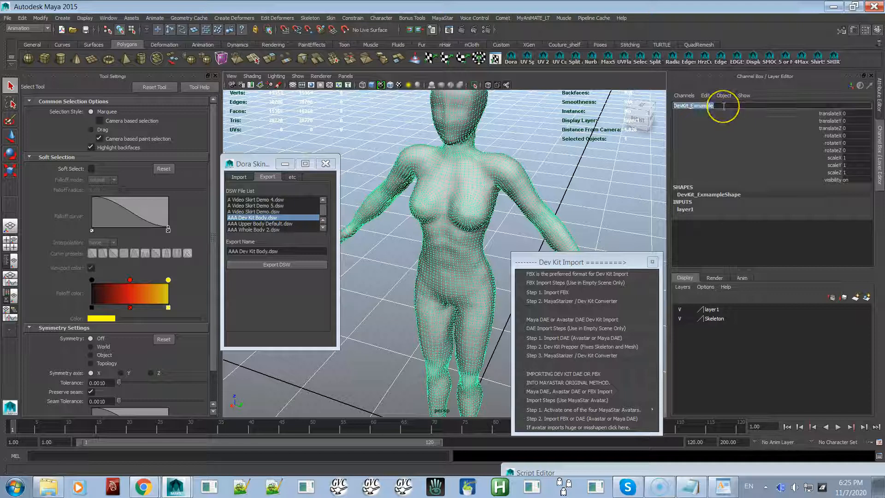
{"action": "type", "text": "Original Unri"}
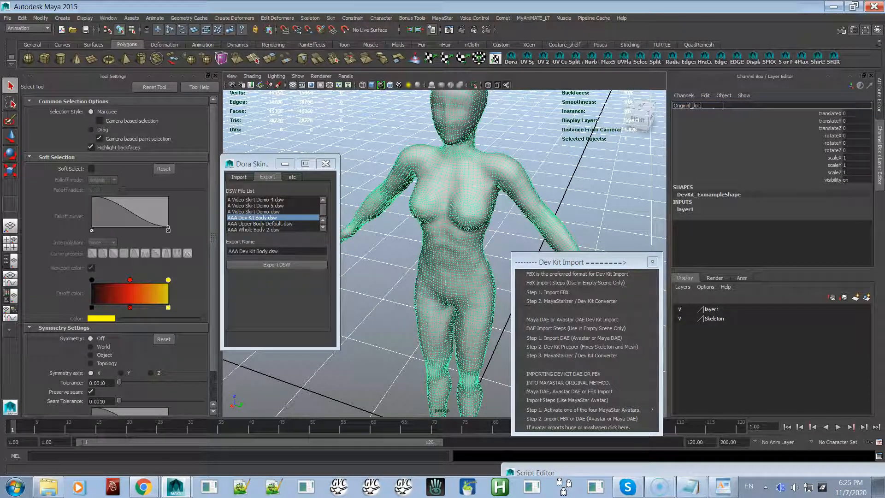
{"action": "key", "text": "Return"}
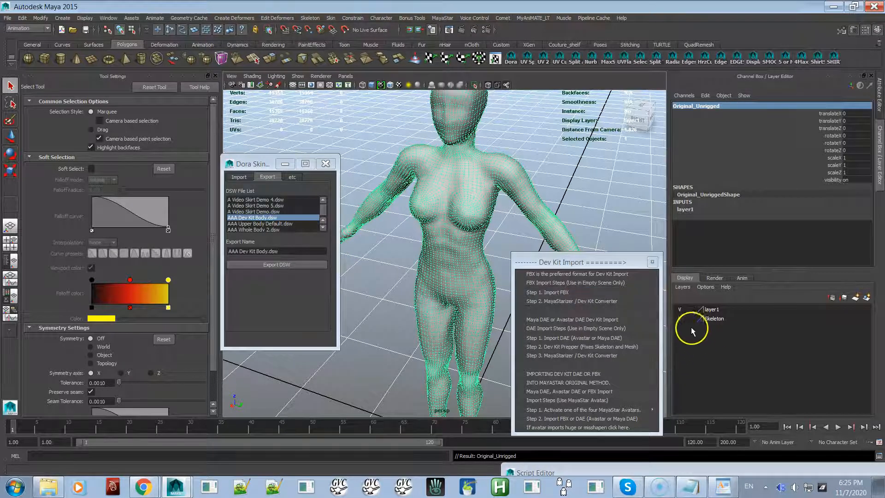
Toggle the visibility of display layer layer1 to check its contents and rename the layer as Original
{"action": "left_click", "coordinate": [683, 308]}
{"action": "left_click", "coordinate": [680, 308]}
{"action": "left_click", "coordinate": [679, 308]}
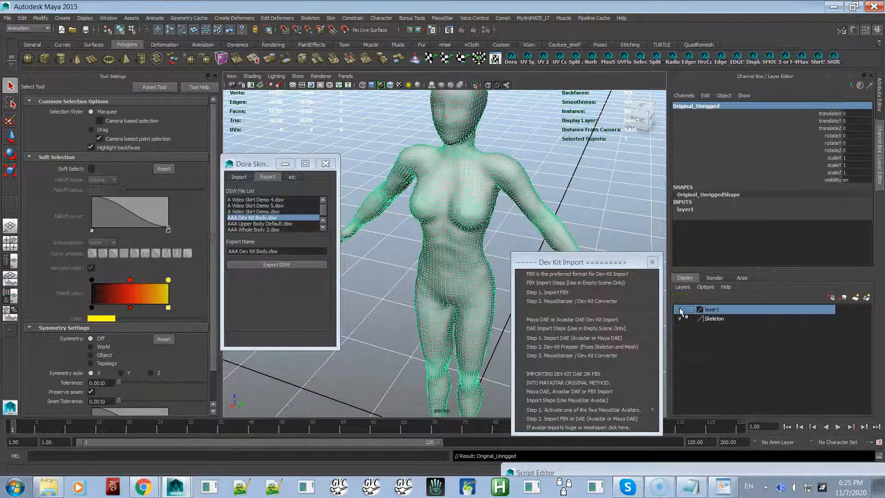
{"action": "double_click", "coordinate": [718, 309]}
{"action": "left_click_drag", "start_coordinate": [368, 189], "coordinate": [305, 193]}
{"action": "type", "text": "Ori"}
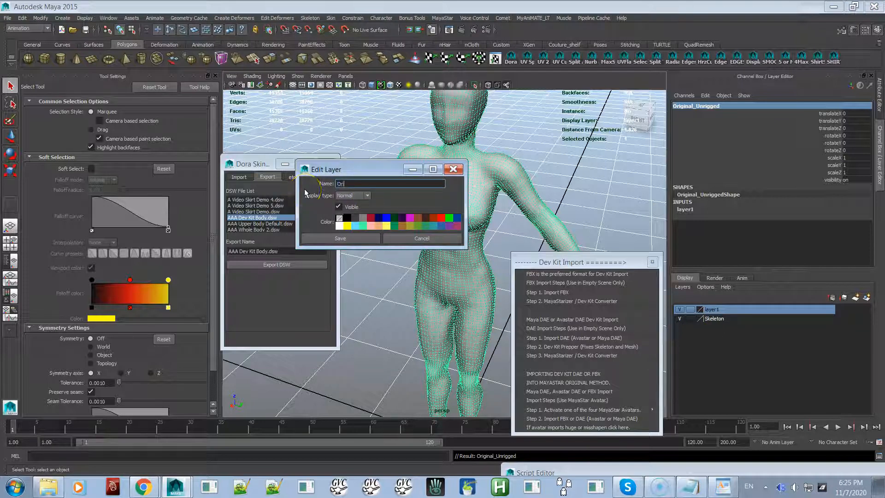
{"action": "type", "text": "ginal"}
{"action": "left_click", "coordinate": [318, 238]}
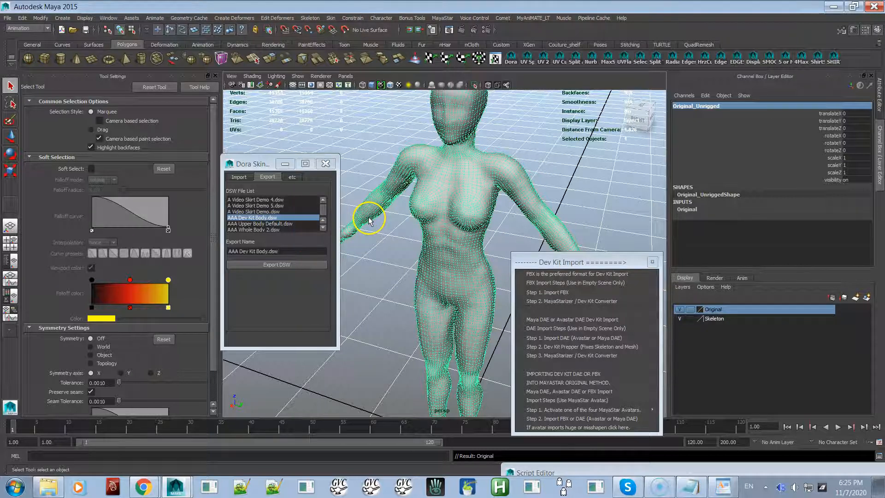
Import FemaleFitMeshBody2.dae from the Desktop with the Dev Kit DAE import
{"action": "left_click", "coordinate": [555, 340]}
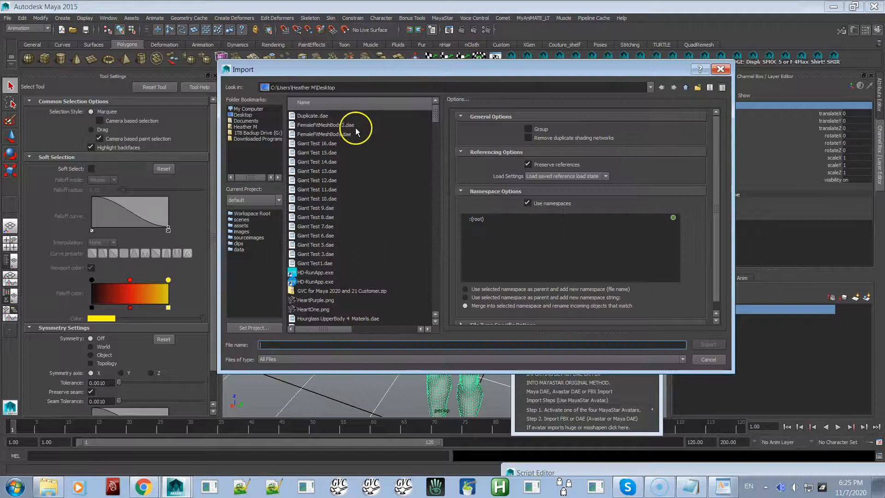
{"action": "double_click", "coordinate": [353, 125]}
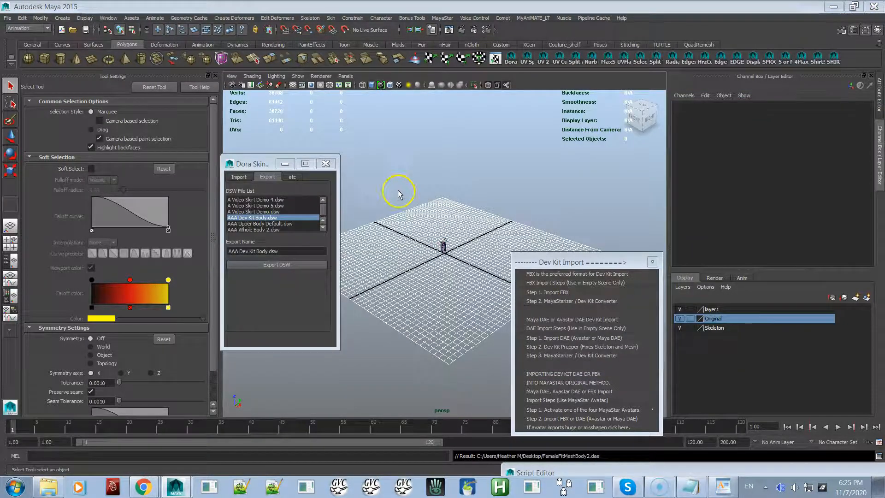
Run Dev Kit Prepper to fix the skeleton and mesh of the imported avatar
{"action": "scroll", "coordinate": [445, 241], "scroll_direction": "up", "scroll_amount": 6}
{"action": "middle_click_drag", "start_coordinate": [484, 199], "coordinate": [490, 300], "text": "alt"}
{"action": "left_click_drag", "start_coordinate": [487, 275], "coordinate": [436, 272], "text": "alt"}
{"action": "left_click_drag", "start_coordinate": [436, 242], "coordinate": [443, 261], "text": "alt"}
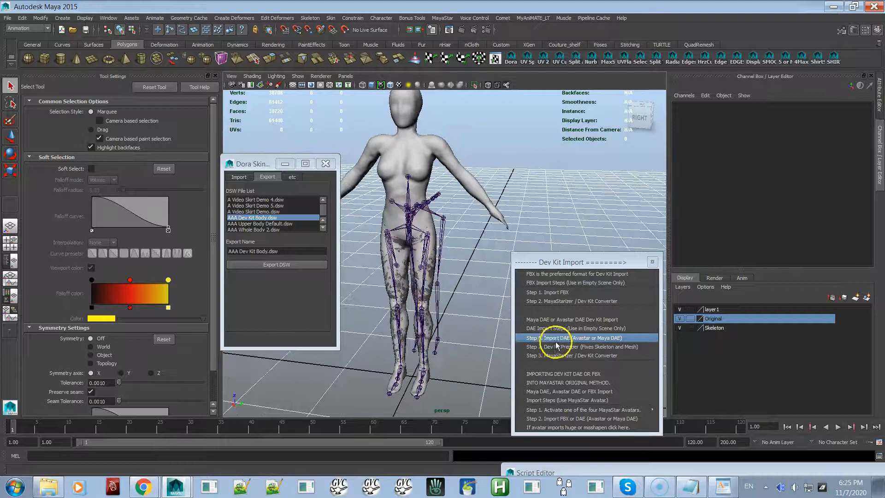
{"action": "left_click", "coordinate": [556, 340]}
Turn off the X-ray display of joints in the perspective view
{"action": "scroll", "coordinate": [409, 226], "scroll_direction": "up", "scroll_amount": 3}
{"action": "right_click_drag", "start_coordinate": [409, 226], "coordinate": [448, 253], "text": "alt"}
{"action": "middle_click_drag", "start_coordinate": [447, 212], "coordinate": [452, 290], "text": "alt"}
{"action": "right_click_drag", "start_coordinate": [450, 248], "coordinate": [433, 217], "text": "alt"}
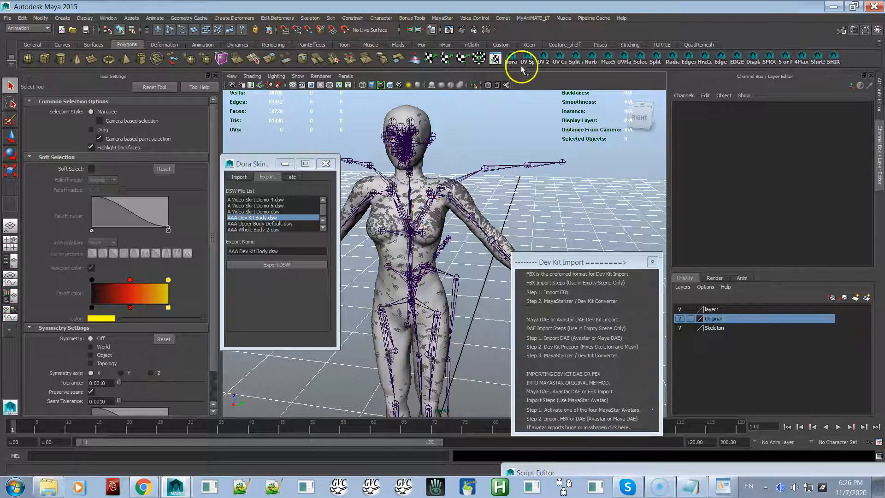
{"action": "left_click", "coordinate": [507, 84]}
Examine how the imported body and the Original_Unrigged mesh overlap from the front, side and arm
{"action": "mouse_move", "coordinate": [389, 257]}
{"action": "left_mouse_down", "text": "alt"}
{"action": "mouse_move", "coordinate": [330, 263]}
{"action": "mouse_move", "coordinate": [317, 278]}
{"action": "mouse_move", "coordinate": [340, 289]}
{"action": "mouse_move", "coordinate": [379, 282]}
{"action": "mouse_move", "coordinate": [492, 247]}
{"action": "mouse_move", "coordinate": [512, 261]}
{"action": "mouse_move", "coordinate": [563, 241]}
{"action": "mouse_move", "coordinate": [583, 252]}
{"action": "mouse_move", "coordinate": [551, 258]}
{"action": "mouse_move", "coordinate": [468, 248]}
{"action": "mouse_move", "coordinate": [445, 225]}
{"action": "mouse_move", "coordinate": [439, 253]}
{"action": "mouse_move", "coordinate": [452, 263]}
{"action": "left_mouse_up", "text": "alt"}
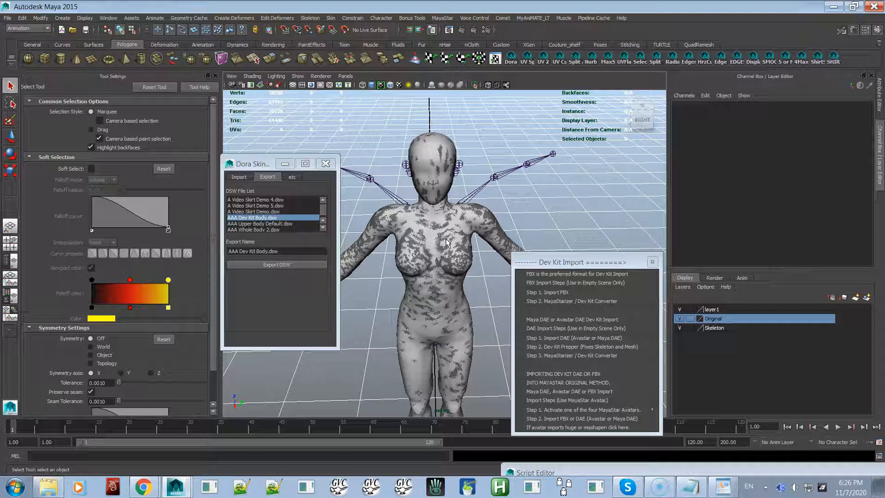
{"action": "left_click_drag", "start_coordinate": [446, 243], "coordinate": [424, 249], "text": "alt"}
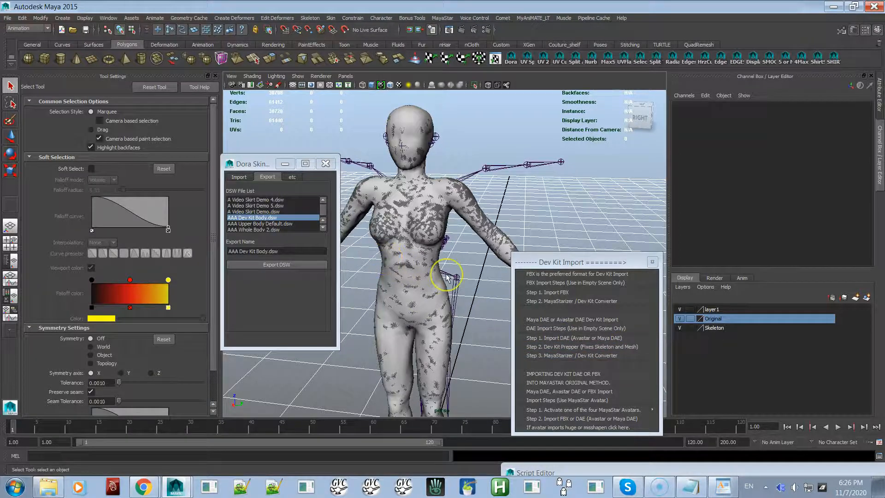
{"action": "left_click_drag", "start_coordinate": [447, 277], "coordinate": [460, 253], "text": "alt"}
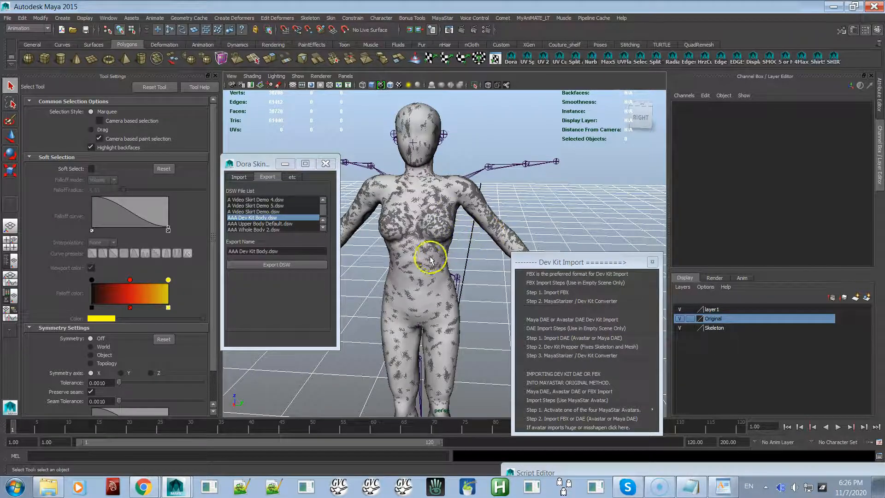
{"action": "left_click_drag", "start_coordinate": [418, 270], "coordinate": [392, 272], "text": "alt"}
{"action": "right_click_drag", "start_coordinate": [391, 273], "coordinate": [427, 328], "text": "alt"}
{"action": "left_click_drag", "start_coordinate": [427, 328], "coordinate": [435, 259], "text": "alt"}
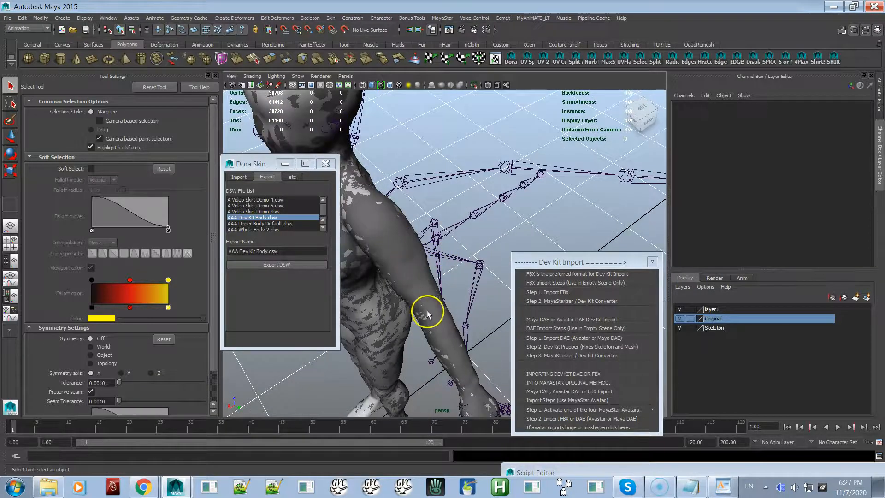
{"action": "right_click_drag", "start_coordinate": [425, 292], "coordinate": [352, 204], "text": "alt"}
{"action": "left_click_drag", "start_coordinate": [351, 204], "coordinate": [452, 204], "text": "alt"}
{"action": "right_click_drag", "start_coordinate": [451, 204], "coordinate": [488, 273], "text": "alt"}
{"action": "middle_click_drag", "start_coordinate": [480, 221], "coordinate": [499, 278], "text": "alt"}
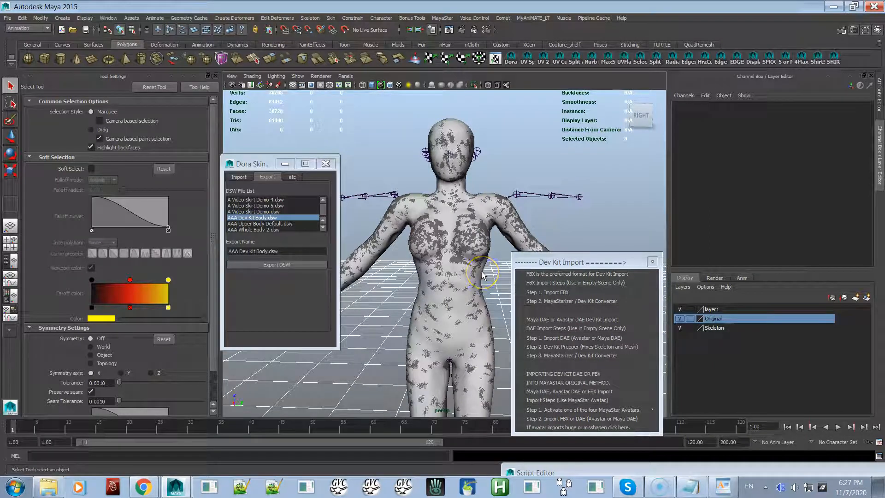
Copy the Original_Unrigged body mesh to the clipboard
{"action": "left_click", "coordinate": [464, 271]}
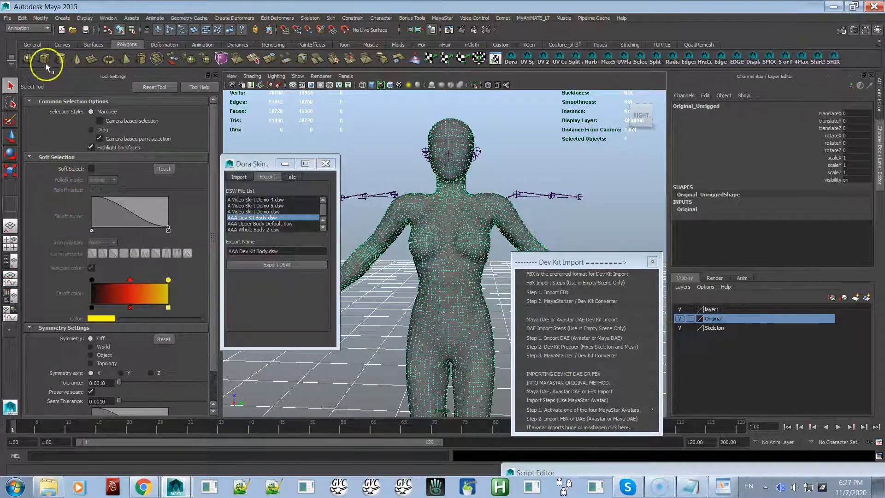
{"action": "left_click", "coordinate": [23, 18]}
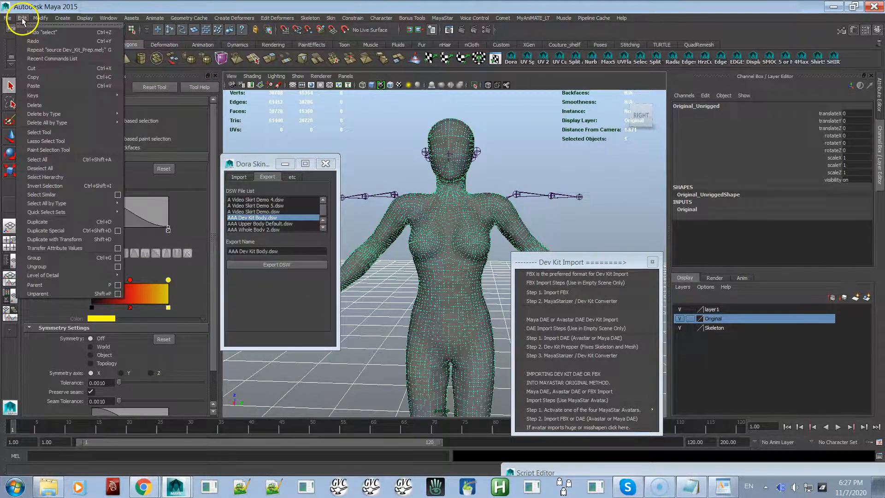
{"action": "left_click", "coordinate": [38, 77]}
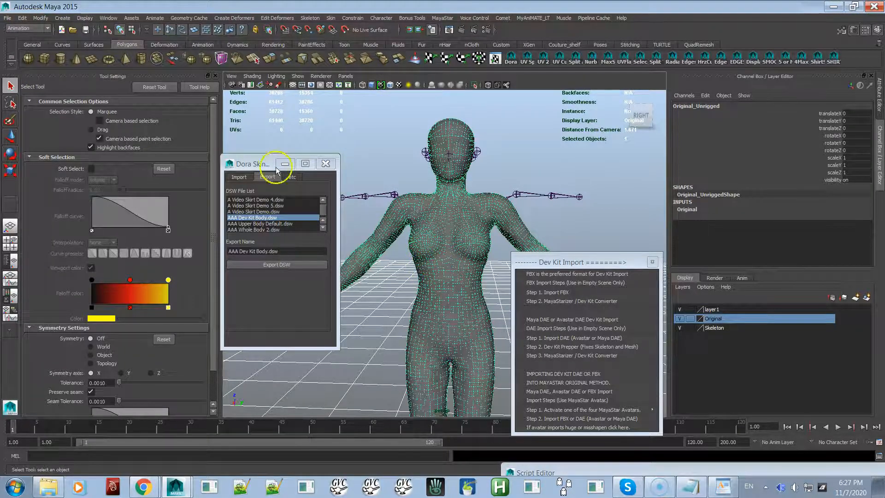
Start a new empty scene without saving the changes to the current one
{"action": "left_click", "coordinate": [8, 17]}
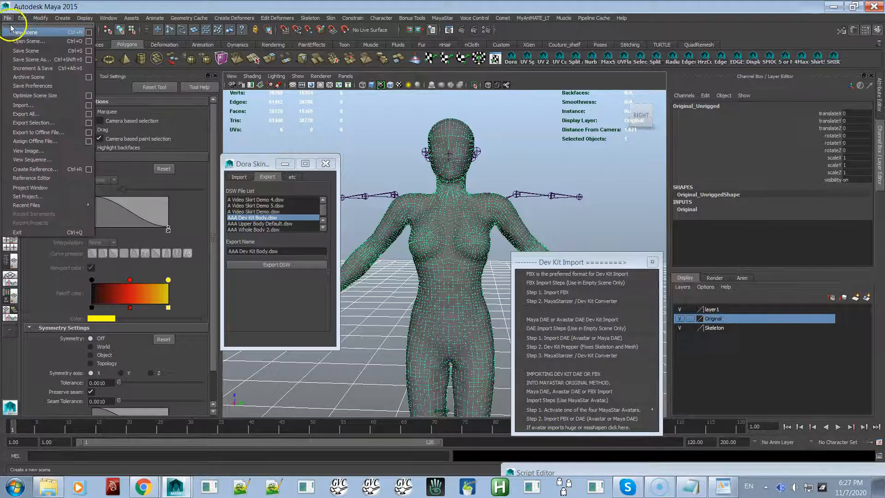
{"action": "left_click", "coordinate": [15, 33]}
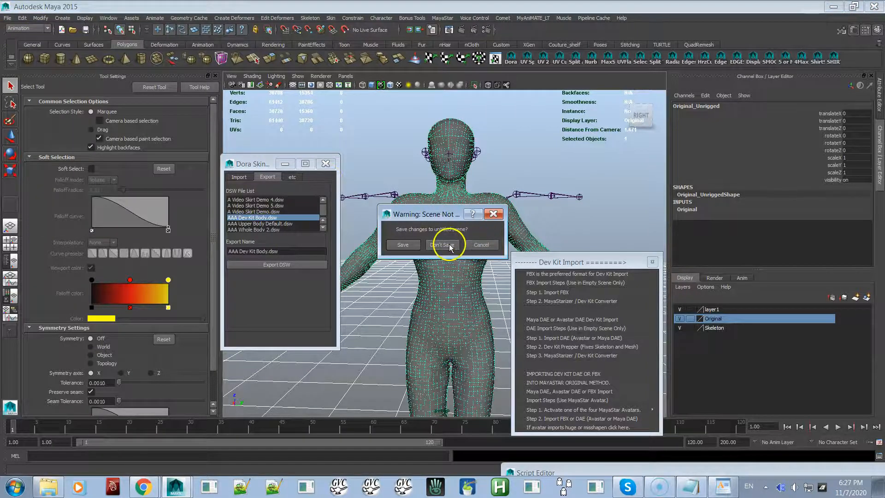
{"action": "left_click", "coordinate": [450, 246]}
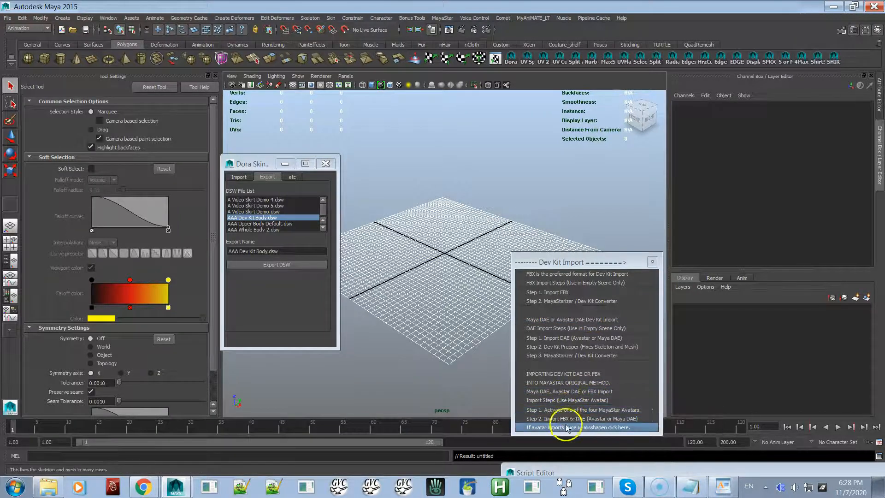
Activate the FEMALE - Bento MayaStar avatar in the empty scene
{"action": "mouse_move", "coordinate": [568, 412]}
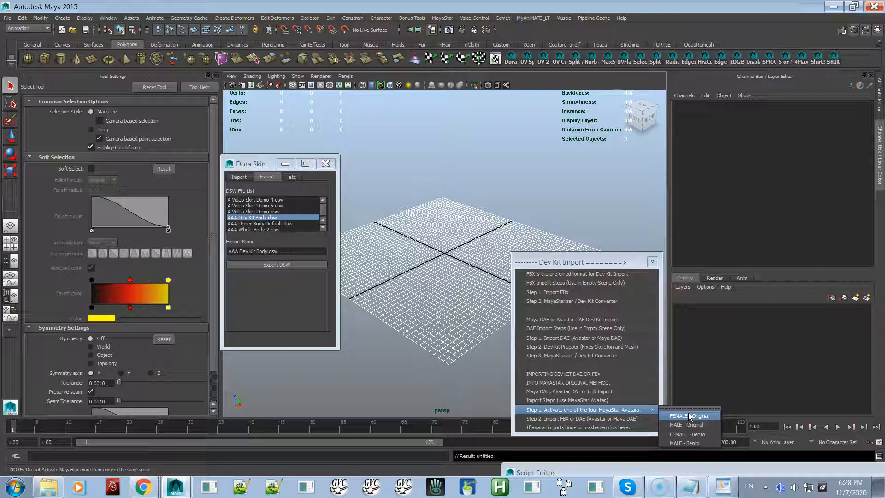
{"action": "left_click", "coordinate": [689, 434]}
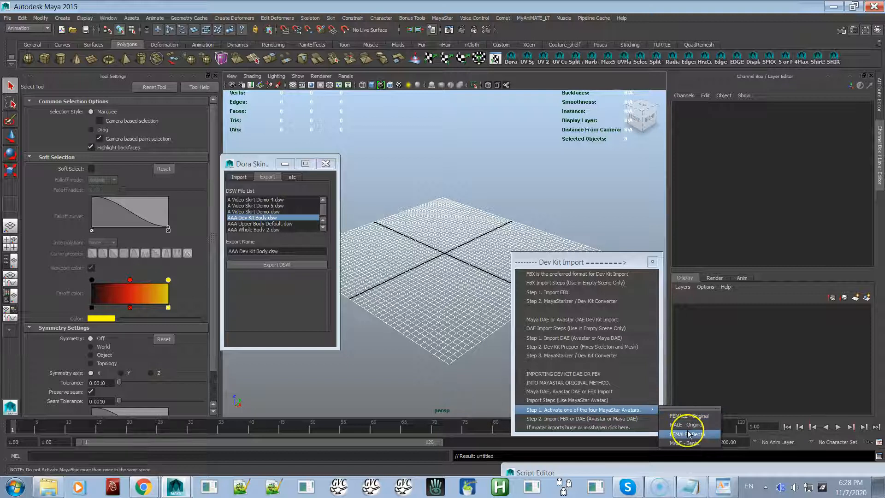
{"action": "left_click", "coordinate": [685, 436]}
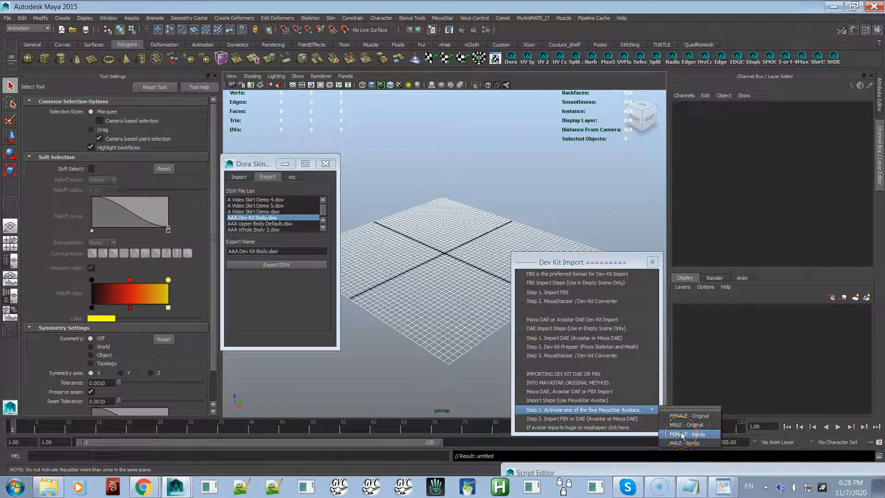
{"action": "left_click", "coordinate": [684, 438]}
{"action": "left_click", "coordinate": [684, 430]}
{"action": "left_click", "coordinate": [687, 434]}
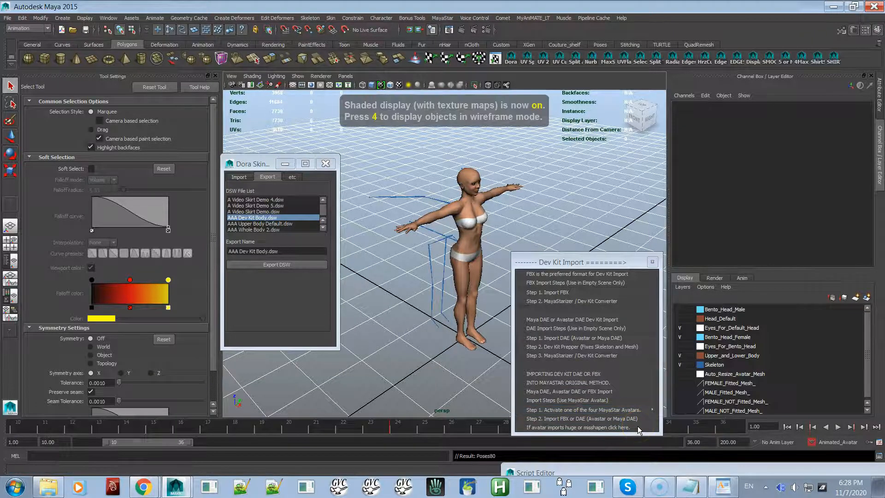
Paste the copied unrigged body mesh into the scene with the MayaStar avatar
{"action": "left_click_drag", "start_coordinate": [495, 303], "coordinate": [415, 287], "text": "alt"}
{"action": "right_click_drag", "start_coordinate": [416, 286], "coordinate": [443, 277], "text": "alt"}
{"action": "mouse_move", "coordinate": [442, 312]}
{"action": "left_mouse_down", "text": "alt"}
{"action": "mouse_move", "coordinate": [443, 292]}
{"action": "mouse_move", "coordinate": [436, 299]}
{"action": "left_mouse_up", "text": "alt"}
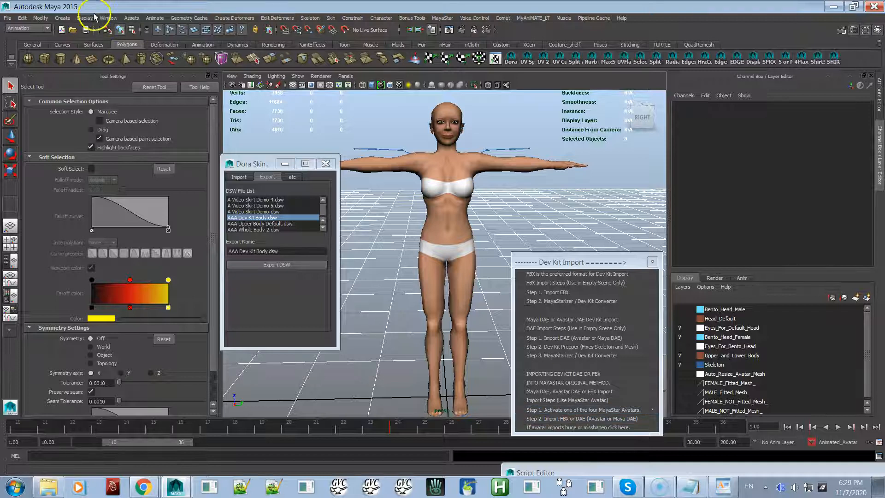
{"action": "left_click", "coordinate": [22, 17]}
{"action": "mouse_move", "coordinate": [56, 123]}
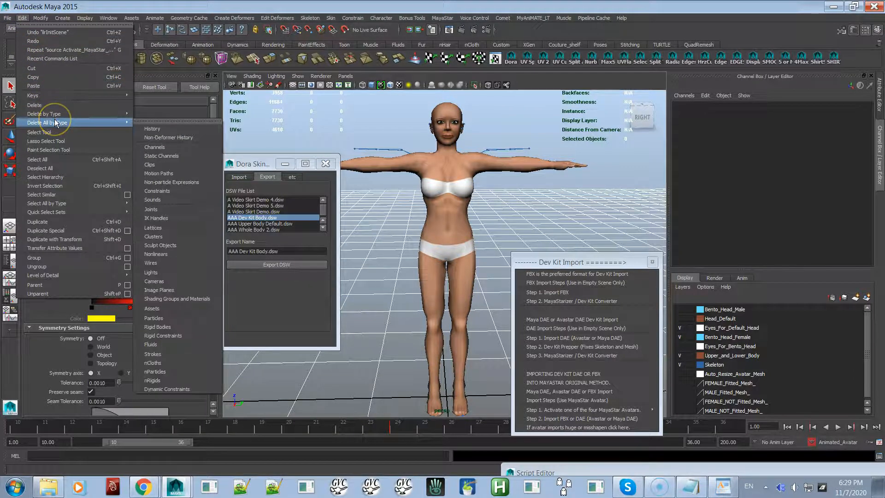
{"action": "left_click", "coordinate": [60, 85]}
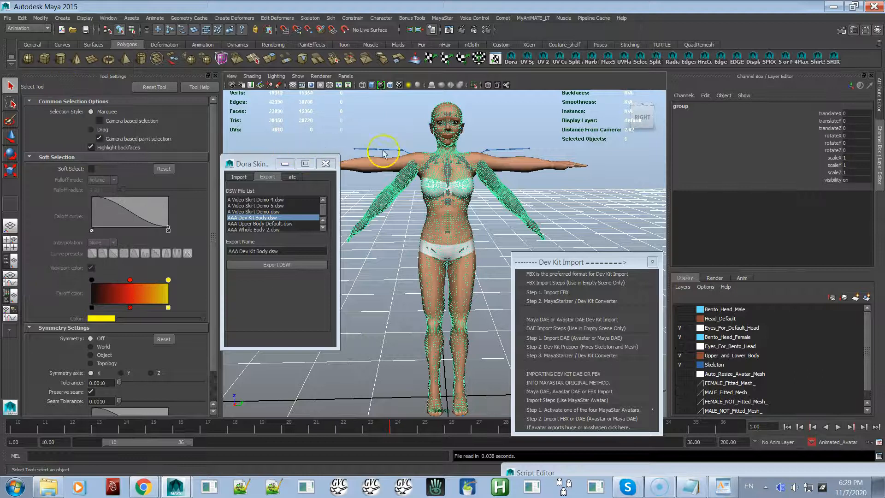
Compare the pasted body with the MayaStar avatar by toggling the pasted__Original layer's visibility and inspecting the torso
{"action": "left_click_drag", "start_coordinate": [538, 215], "coordinate": [528, 219], "text": "alt"}
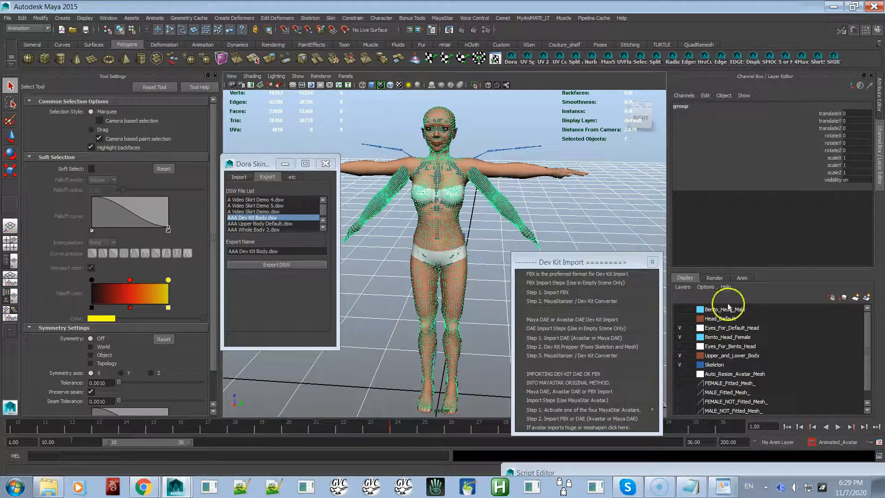
{"action": "scroll", "coordinate": [750, 346], "scroll_direction": "down", "scroll_amount": 1}
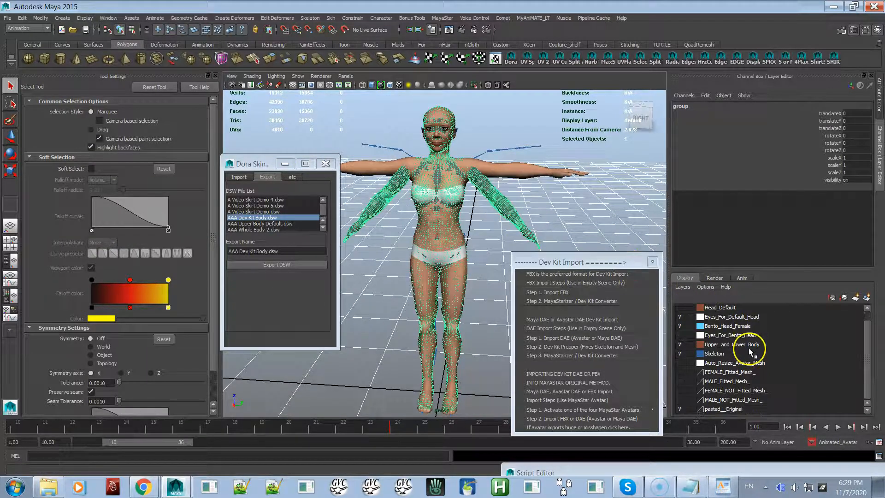
{"action": "left_click", "coordinate": [680, 410]}
{"action": "left_click", "coordinate": [680, 409]}
{"action": "left_click", "coordinate": [680, 410]}
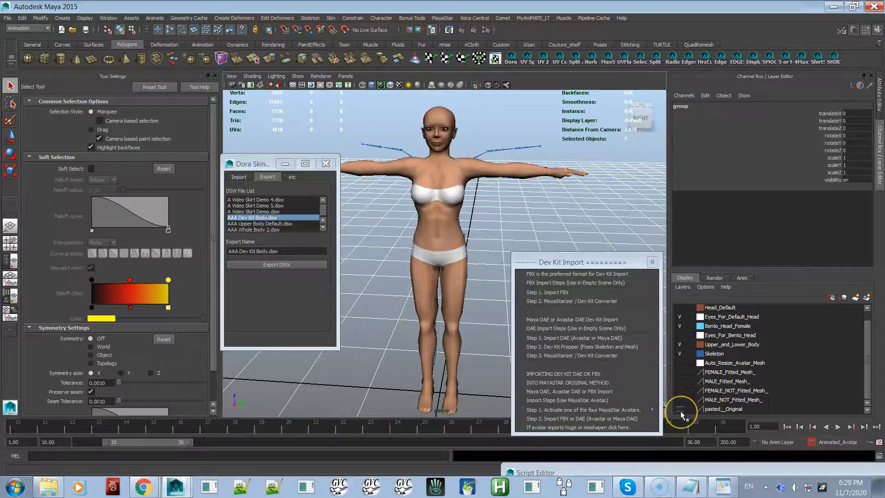
{"action": "left_click", "coordinate": [680, 409]}
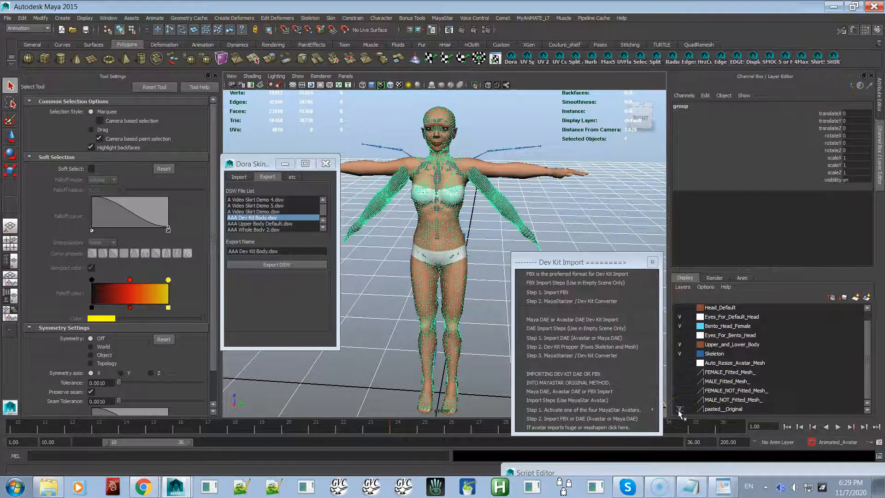
{"action": "scroll", "coordinate": [480, 207], "scroll_direction": "up", "scroll_amount": 5}
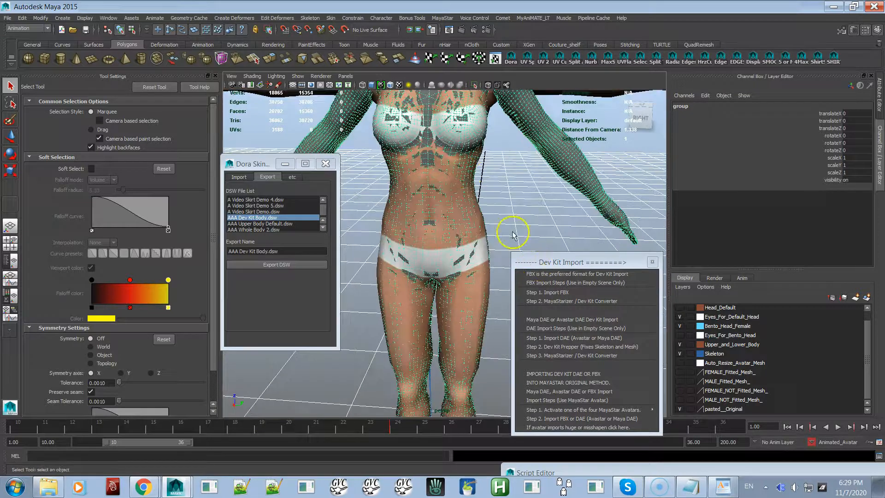
{"action": "middle_click_drag", "start_coordinate": [466, 181], "coordinate": [465, 233], "text": "alt"}
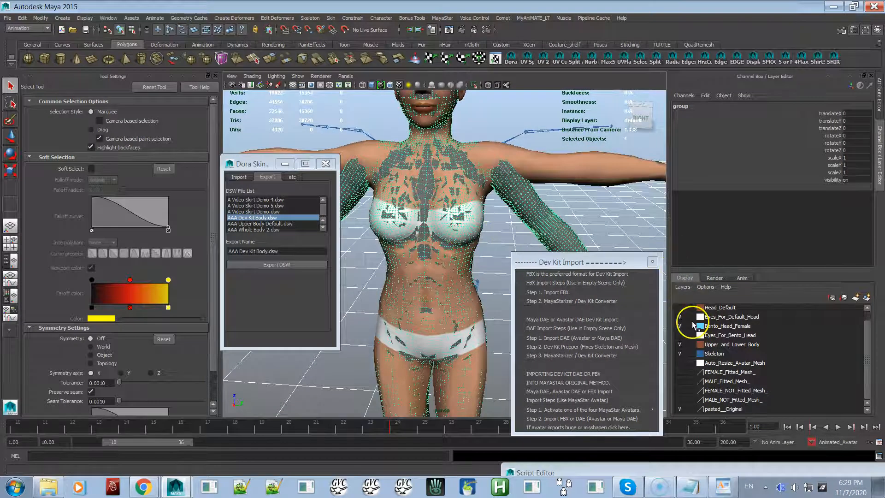
Hide the Upper_and_Lower_Body layer and turn on X-ray display of the joints
{"action": "left_click", "coordinate": [680, 345]}
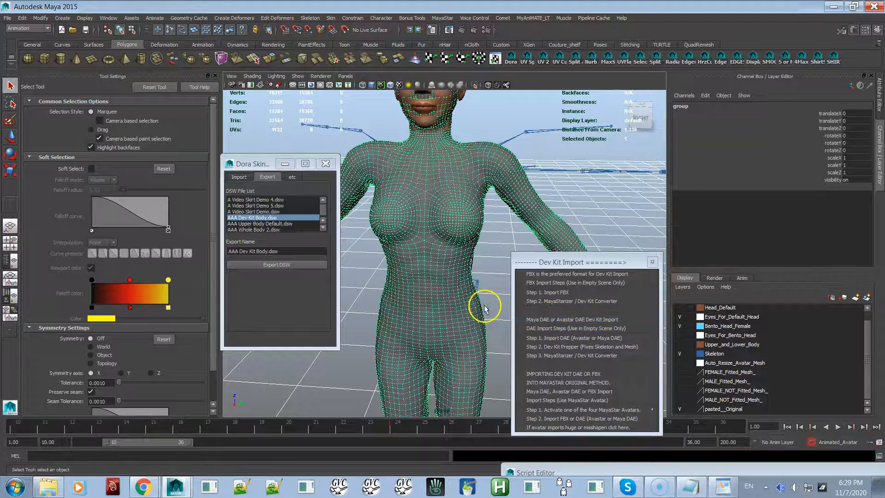
{"action": "right_click_drag", "start_coordinate": [474, 299], "coordinate": [461, 270], "text": "alt"}
{"action": "left_click_drag", "start_coordinate": [461, 271], "coordinate": [460, 280], "text": "alt"}
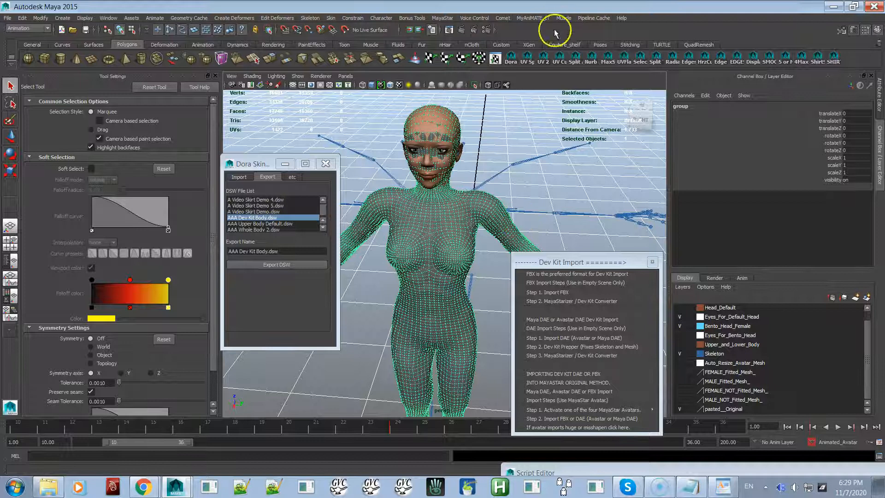
{"action": "left_click", "coordinate": [507, 85]}
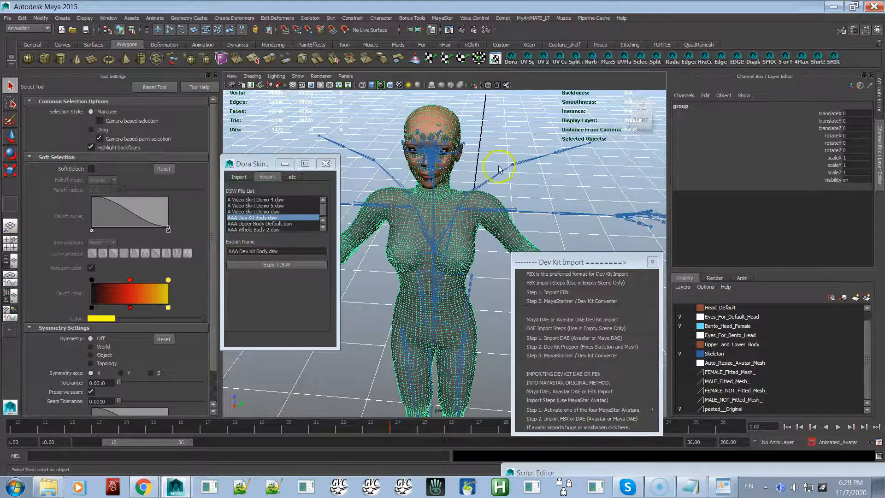
Set the rotateX of the mShoulderLeft joint to -45 to align it with the pasted mesh's arm
{"action": "left_click", "coordinate": [491, 211]}
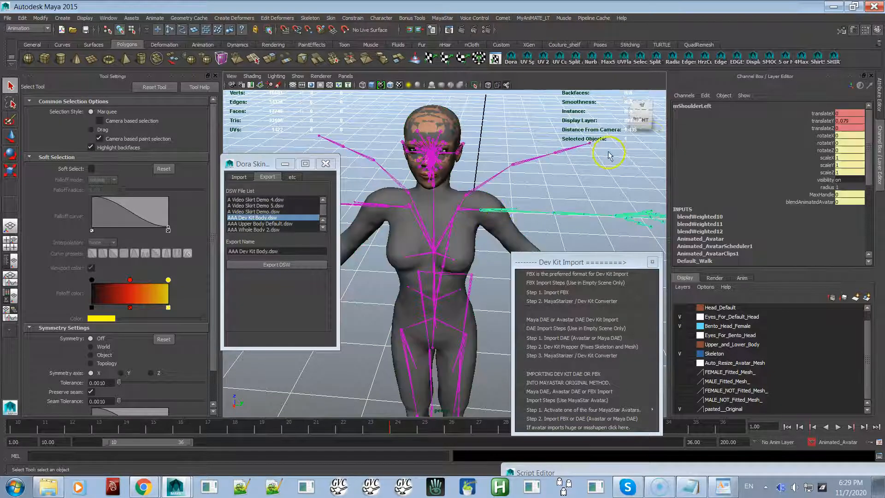
{"action": "double_click", "coordinate": [842, 135]}
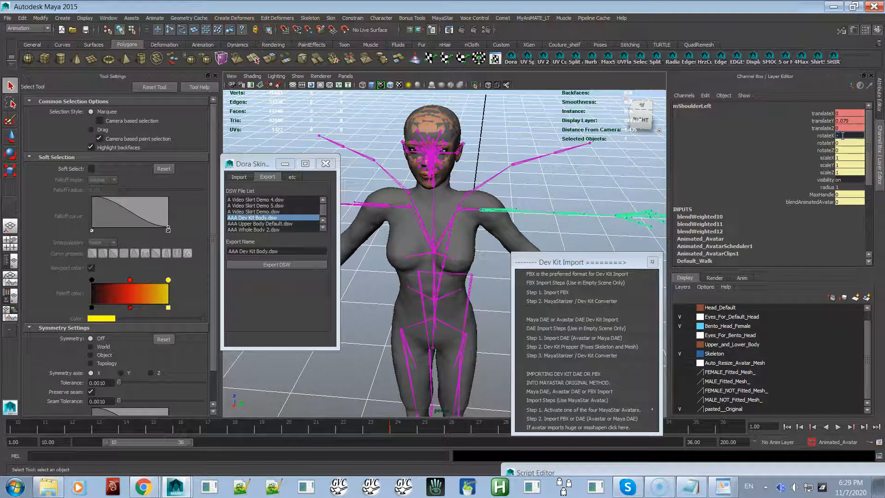
{"action": "type", "text": "-45"}
{"action": "key", "text": "Return"}
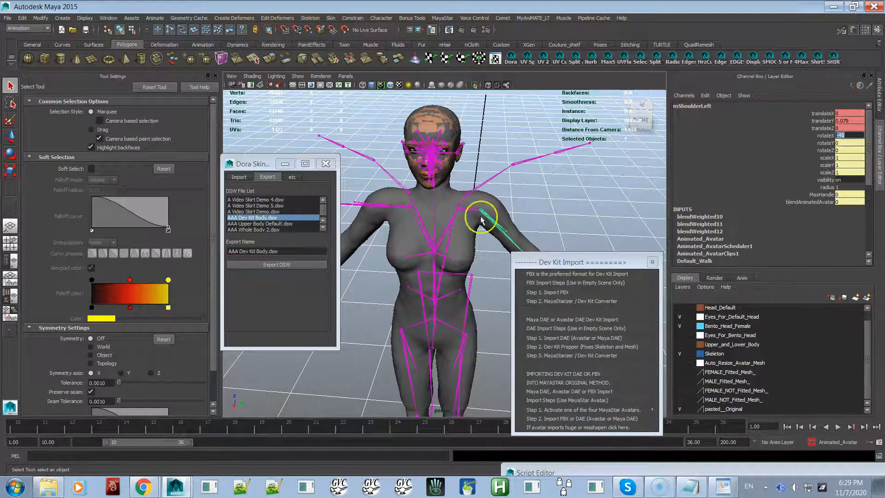
{"action": "left_click", "coordinate": [398, 205]}
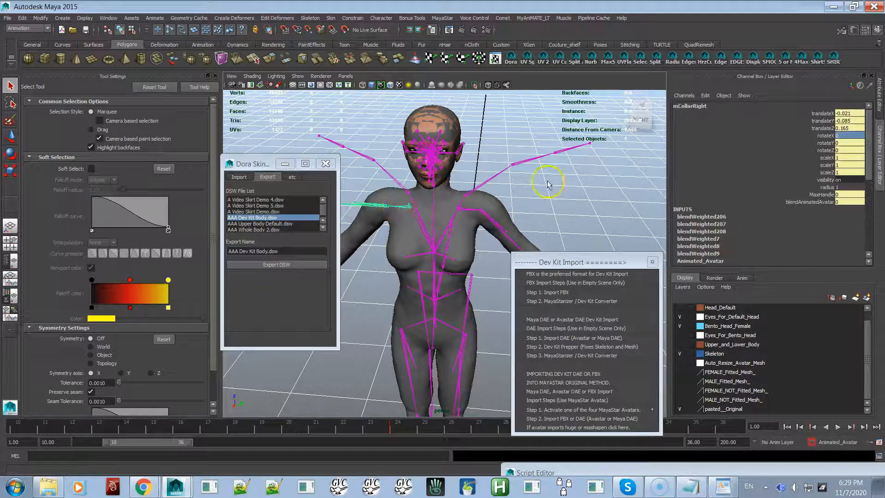
{"action": "double_click", "coordinate": [852, 135]}
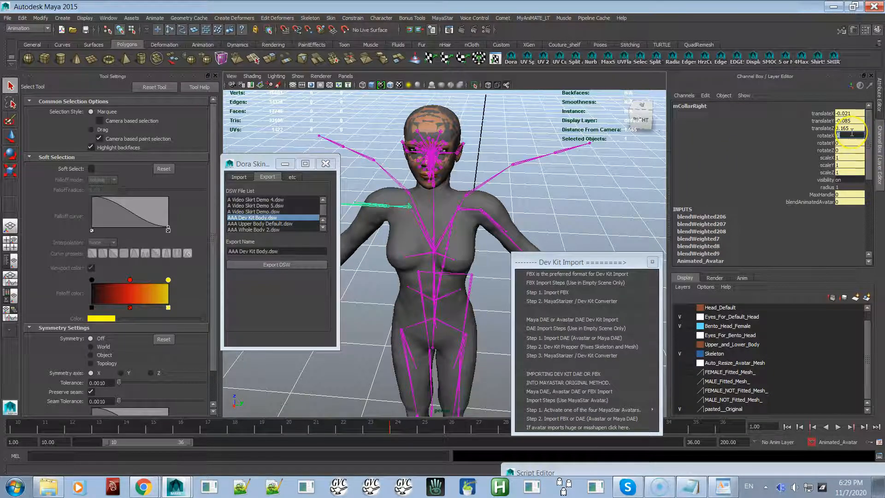
{"action": "type", "text": "45"}
{"action": "key", "text": "Return"}
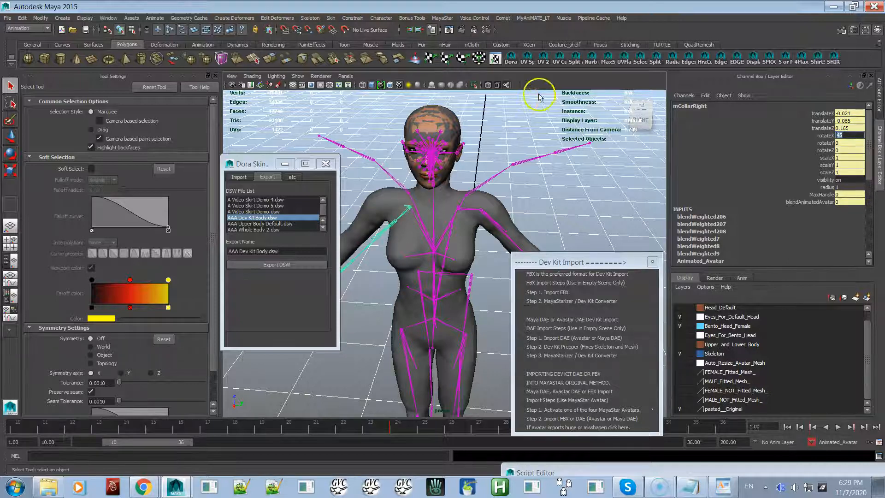
{"action": "key", "text": "ctrl+z"}
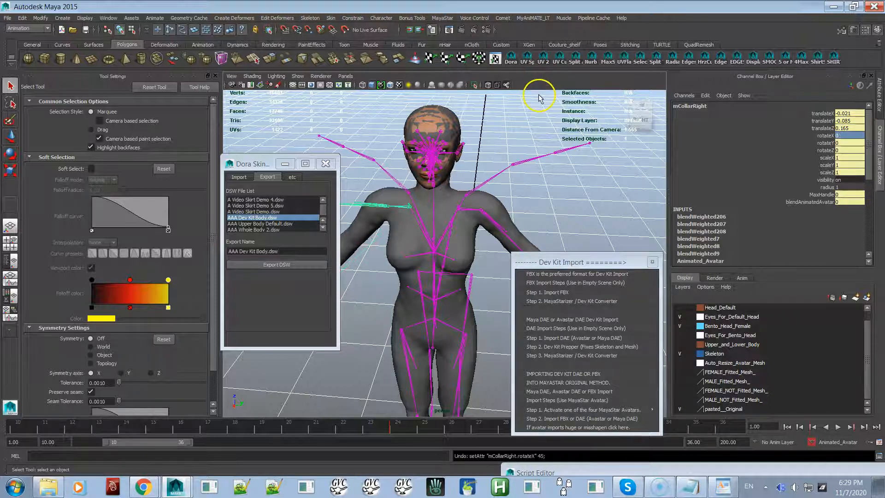
Set the rotateX of the mShoulderRight joint to 45 to align it with the pasted mesh's arm
{"action": "left_click", "coordinate": [368, 203]}
{"action": "left_click", "coordinate": [846, 136]}
{"action": "key", "text": "Return"}
Create a custom bind pose from the skeleton's current pose with the arms lowered to match the pasted mesh
{"action": "right_click_drag", "start_coordinate": [425, 248], "coordinate": [415, 217], "text": "alt"}
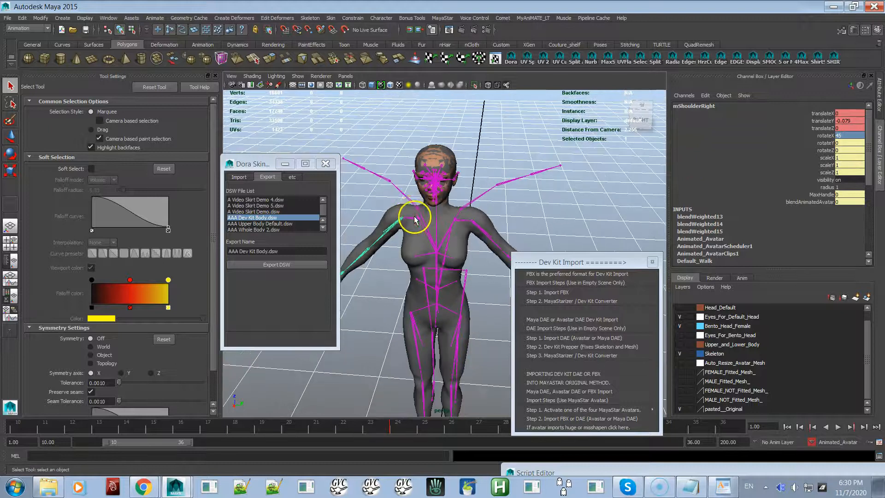
{"action": "middle_click_drag", "start_coordinate": [414, 218], "coordinate": [434, 164], "text": "alt"}
{"action": "left_click_drag", "start_coordinate": [417, 190], "coordinate": [422, 179], "text": "alt"}
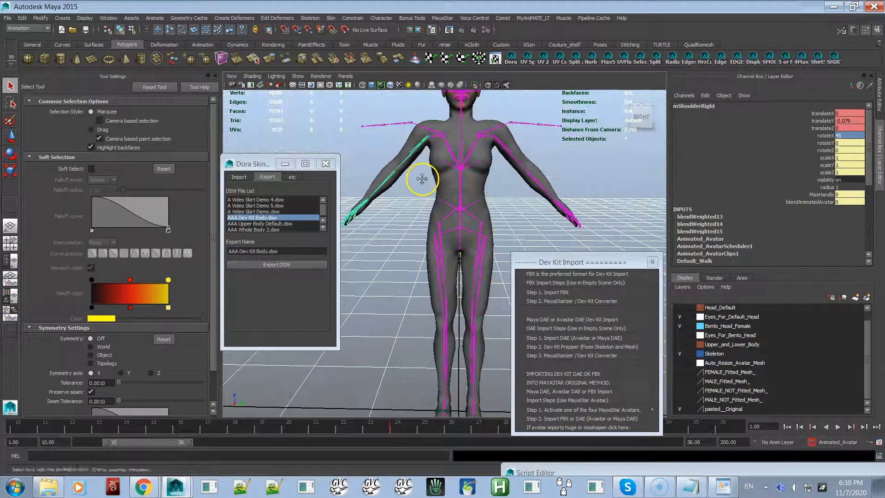
{"action": "middle_click_drag", "start_coordinate": [422, 179], "coordinate": [415, 208], "text": "alt"}
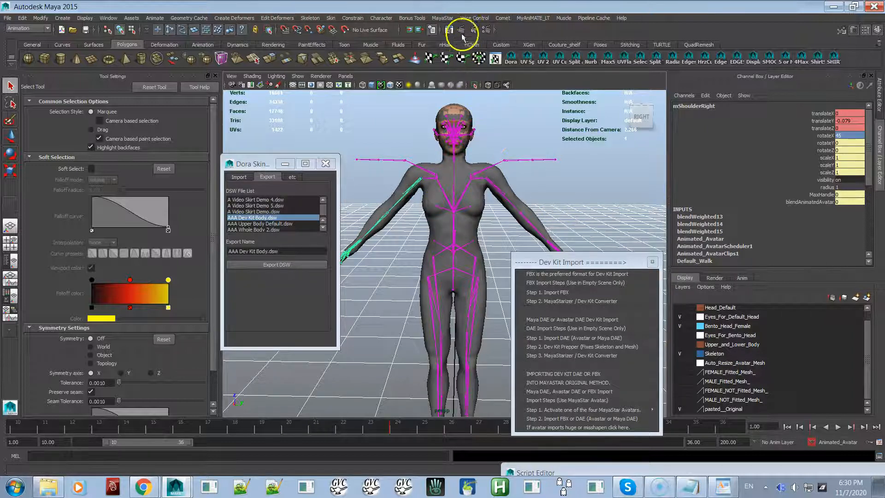
{"action": "left_click", "coordinate": [444, 18]}
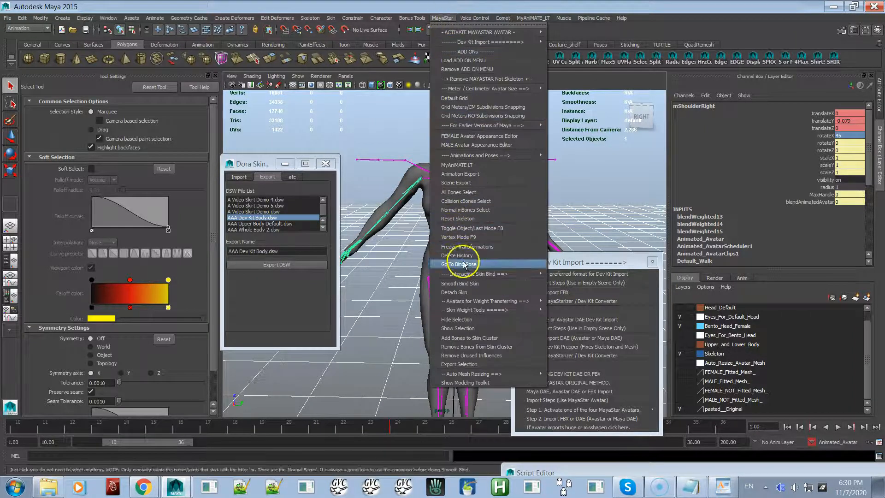
{"action": "mouse_move", "coordinate": [479, 311]}
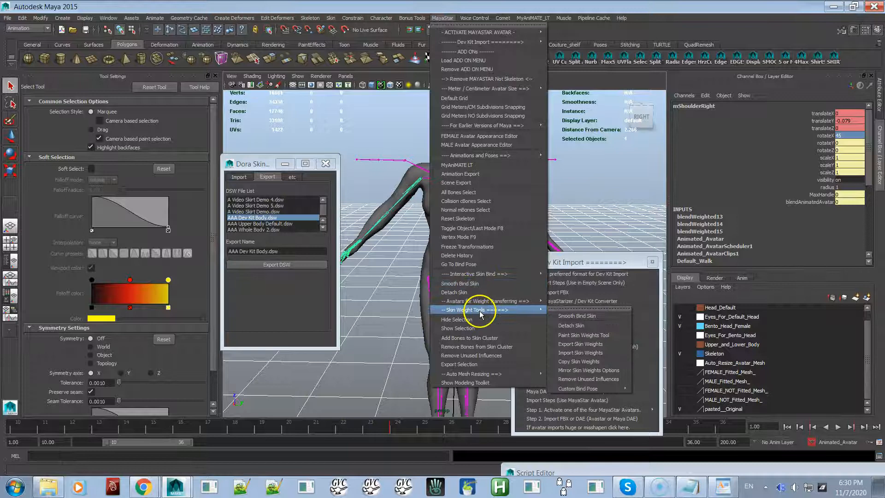
{"action": "mouse_move", "coordinate": [607, 389]}
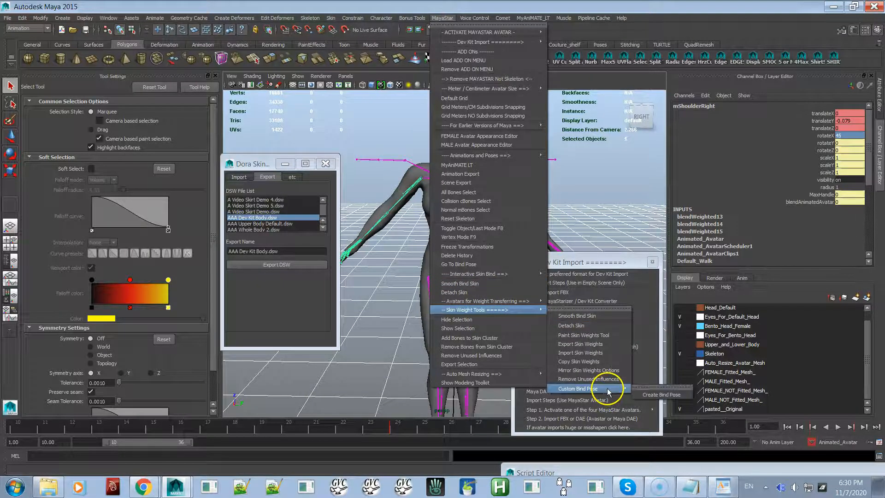
{"action": "left_click", "coordinate": [644, 393]}
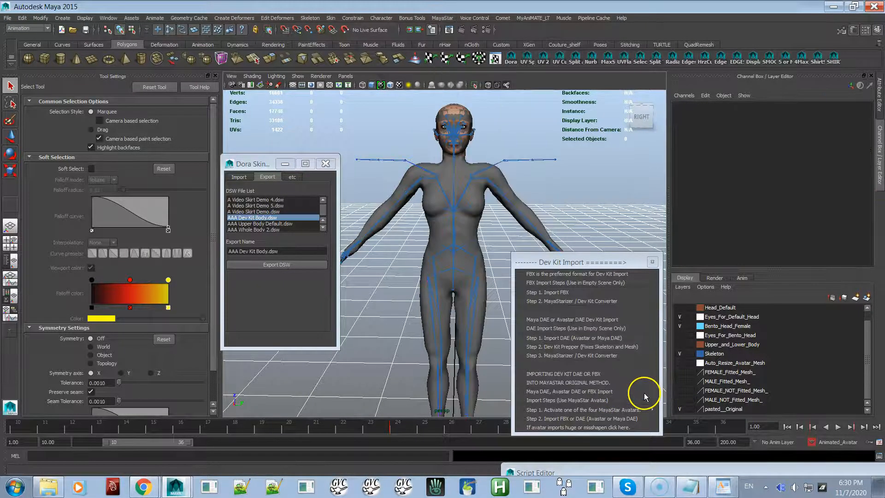
{"action": "left_click", "coordinate": [440, 17]}
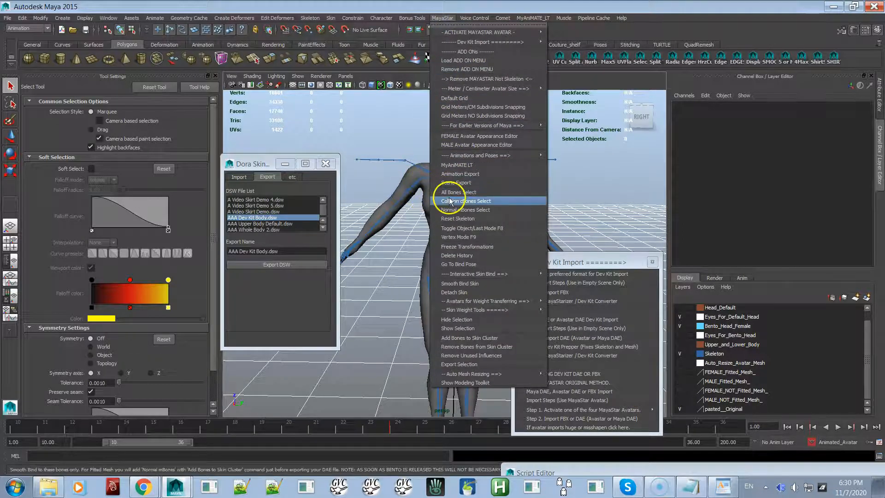
{"action": "left_click", "coordinate": [501, 156]}
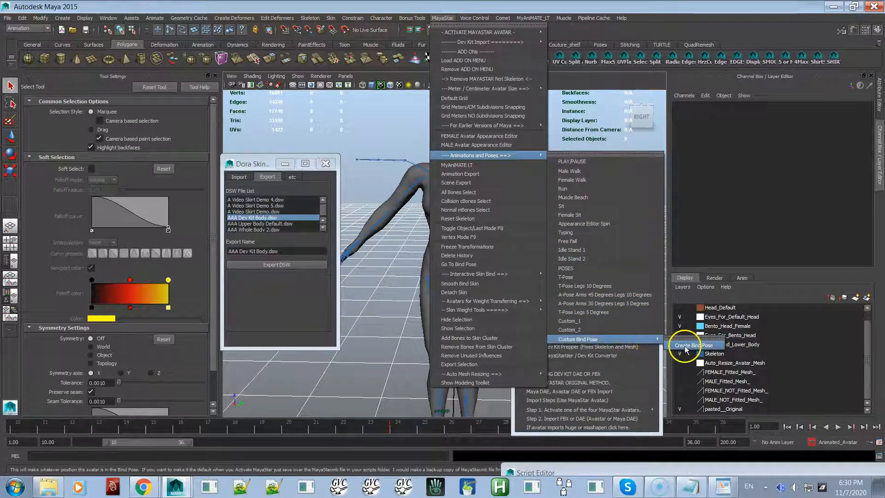
{"action": "left_click", "coordinate": [390, 262]}
{"action": "left_click", "coordinate": [414, 236]}
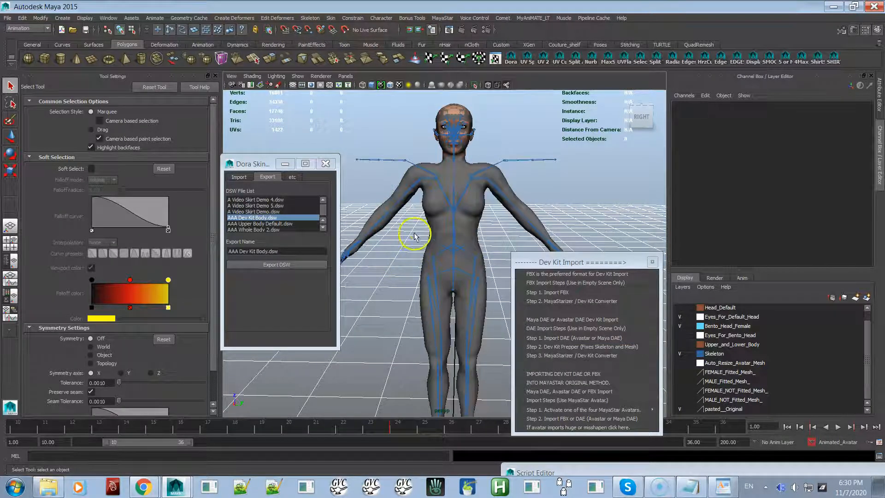
Select all the bones together with the pasted__Original_Unrigged mesh and smooth bind the mesh to the selected joints
{"action": "left_click", "coordinate": [461, 217]}
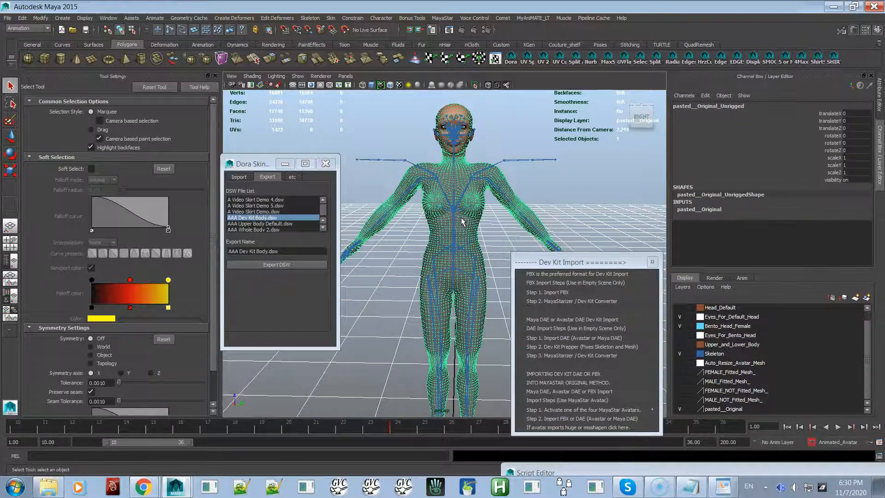
{"action": "left_click", "coordinate": [442, 18]}
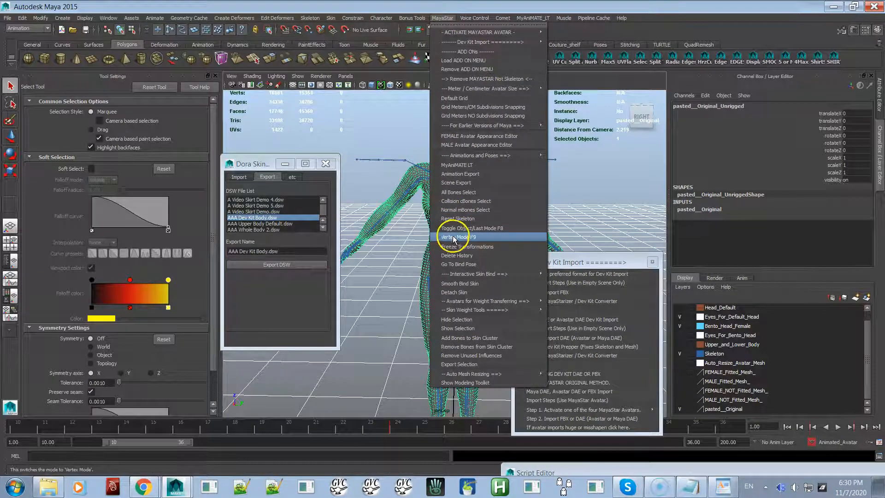
{"action": "left_click", "coordinate": [458, 193]}
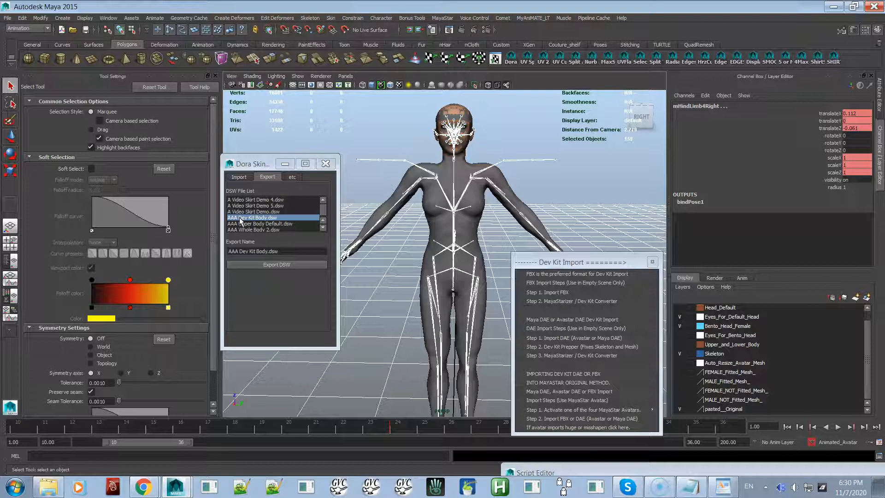
{"action": "left_click", "coordinate": [272, 220]}
{"action": "left_click", "coordinate": [268, 220]}
{"action": "left_click", "coordinate": [476, 223]}
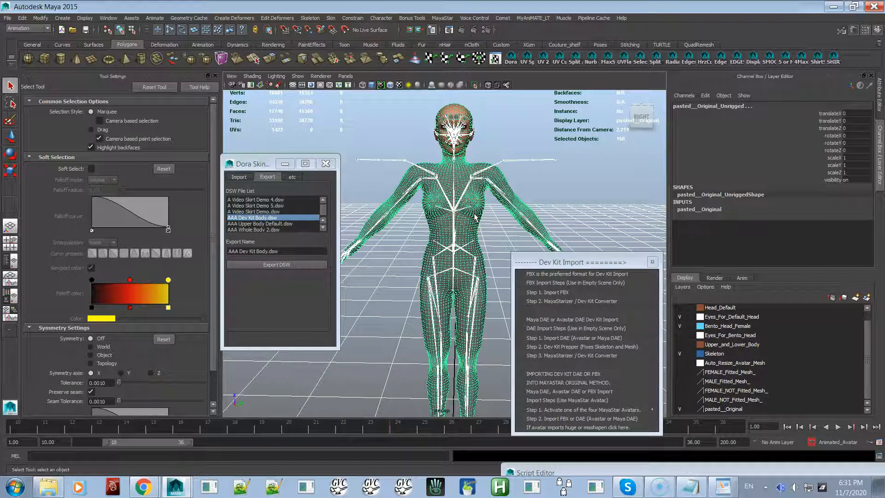
{"action": "left_click", "coordinate": [444, 18]}
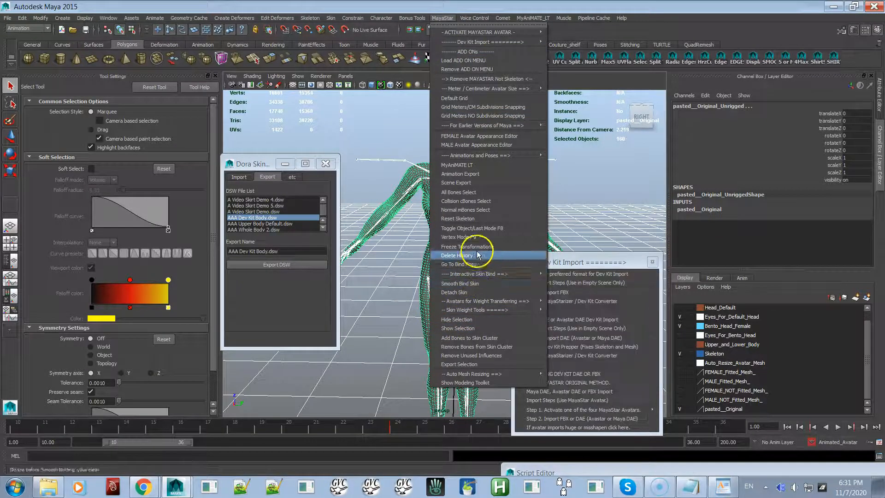
{"action": "left_click", "coordinate": [469, 283]}
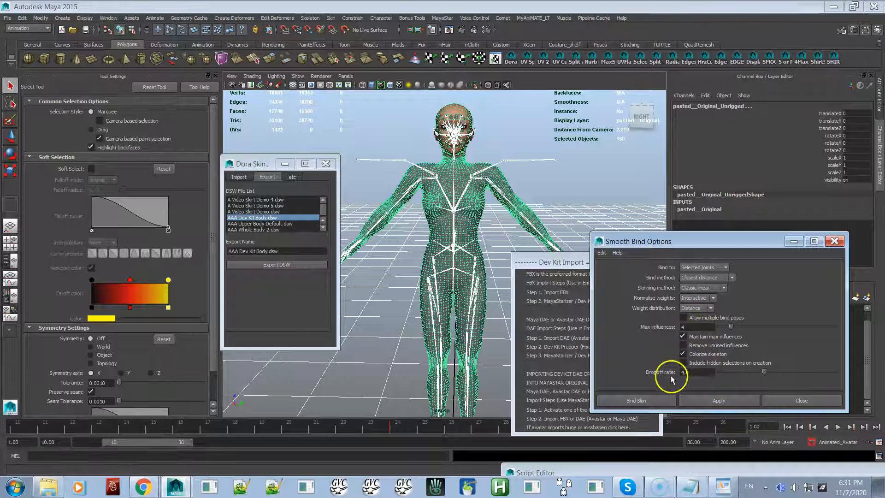
{"action": "left_click", "coordinate": [640, 401]}
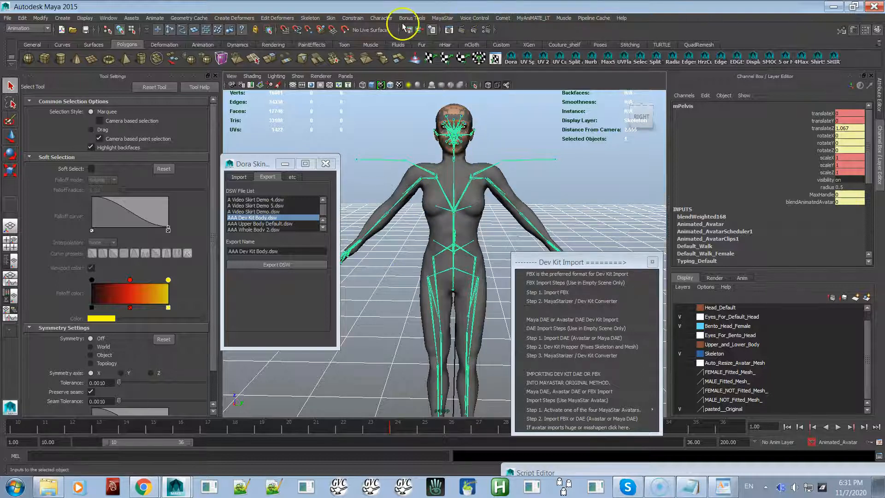
Open the female Avatar Appearance Editor and set the torso's Breast Size to 100 to test the new skin binding
{"action": "left_click", "coordinate": [443, 18]}
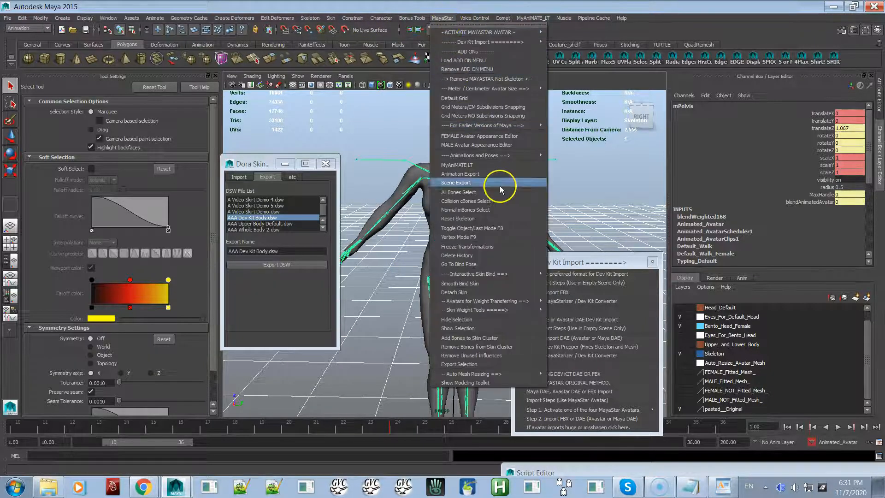
{"action": "left_click", "coordinate": [493, 137]}
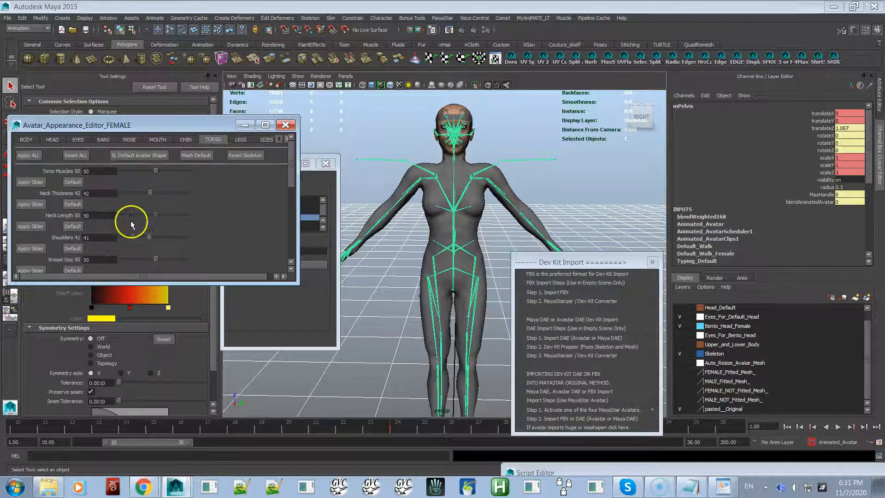
{"action": "left_click_drag", "start_coordinate": [155, 259], "coordinate": [198, 251]}
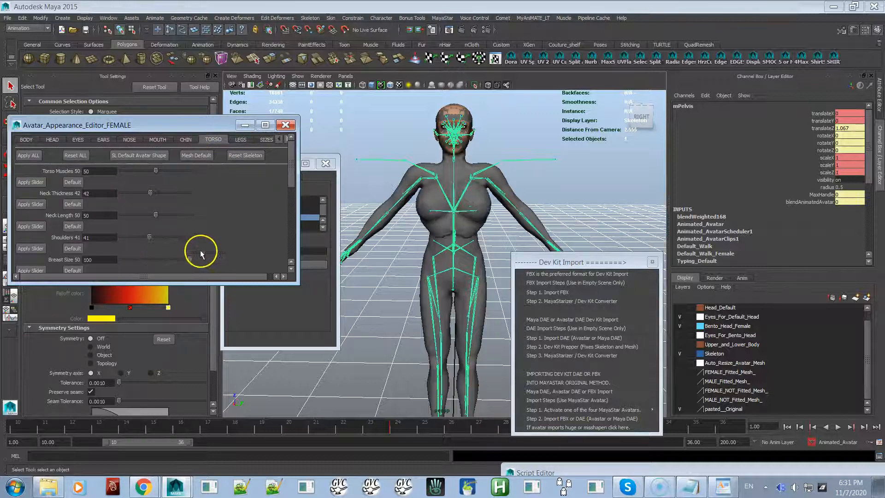
Turn off X-ray display of the joints and examine the pasted mesh's chest and waist deformation from the side and front
{"action": "left_click_drag", "start_coordinate": [405, 227], "coordinate": [361, 220], "text": "alt"}
{"action": "right_click_drag", "start_coordinate": [361, 219], "coordinate": [416, 320], "text": "alt"}
{"action": "middle_click_drag", "start_coordinate": [411, 264], "coordinate": [422, 297], "text": "alt"}
{"action": "left_click_drag", "start_coordinate": [422, 297], "coordinate": [489, 300], "text": "alt"}
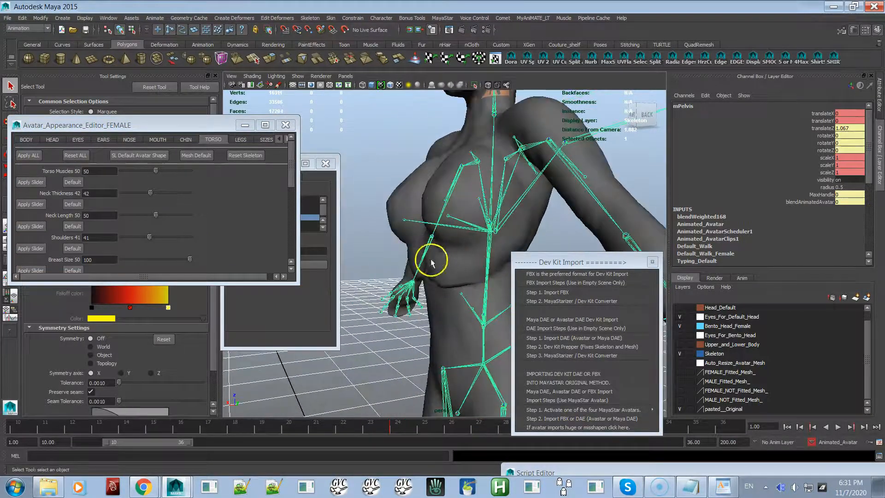
{"action": "left_click", "coordinate": [507, 86]}
{"action": "left_click_drag", "start_coordinate": [461, 194], "coordinate": [414, 217], "text": "alt"}
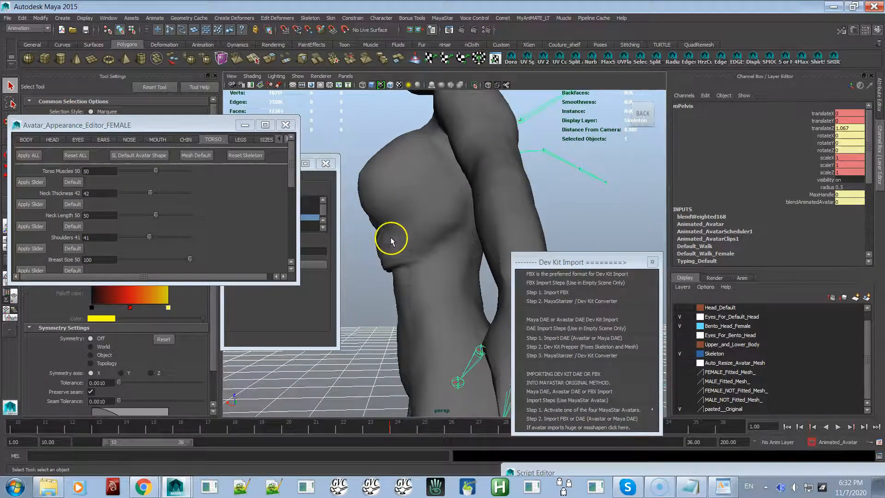
{"action": "mouse_move", "coordinate": [450, 193]}
{"action": "left_mouse_down", "text": "alt"}
{"action": "mouse_move", "coordinate": [419, 183]}
{"action": "mouse_move", "coordinate": [454, 200]}
{"action": "mouse_move", "coordinate": [448, 188]}
{"action": "left_mouse_up", "text": "alt"}
{"action": "right_click_drag", "start_coordinate": [448, 188], "coordinate": [427, 139], "text": "alt"}
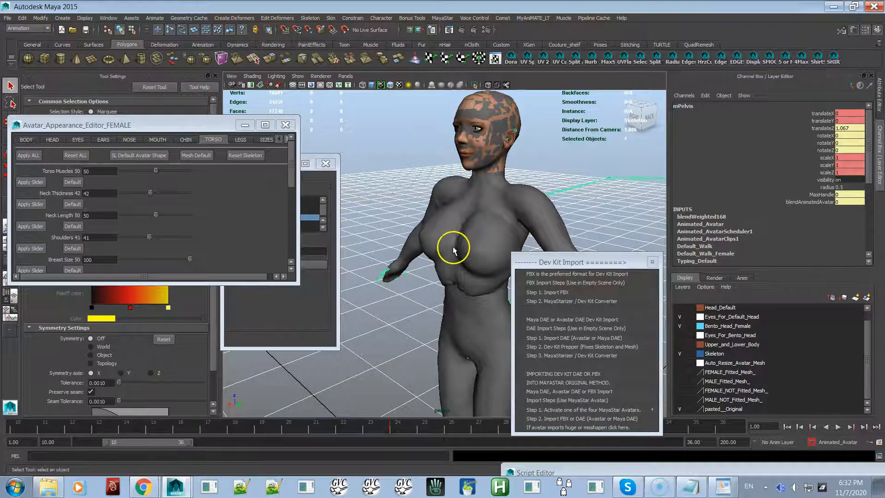
Import the AAA Dev Kit Body.dsw skin weights onto the pasted__Original_Unrigged mesh in Vertex Order mode
{"action": "left_click", "coordinate": [324, 193]}
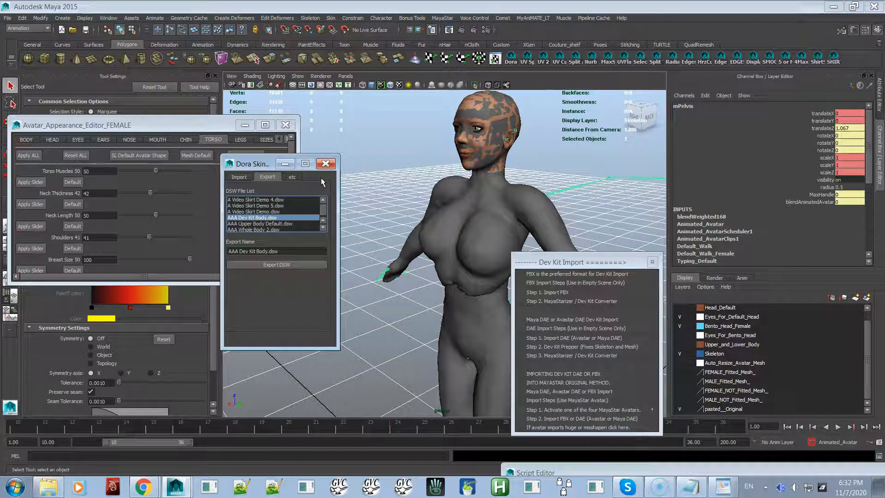
{"action": "left_click", "coordinate": [512, 184]}
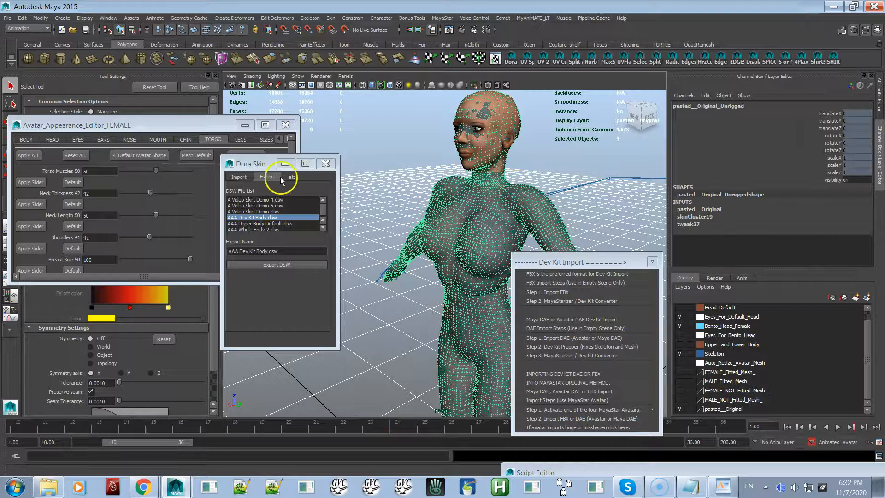
{"action": "left_click", "coordinate": [239, 178]}
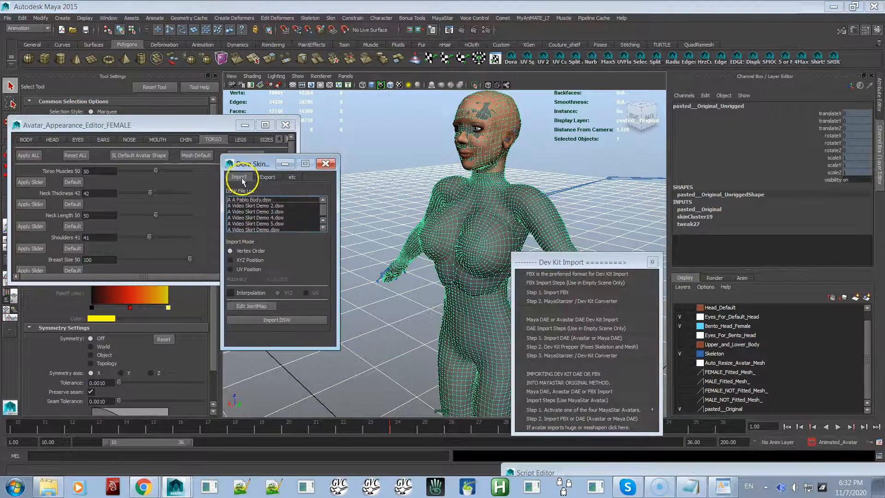
{"action": "left_click", "coordinate": [263, 218]}
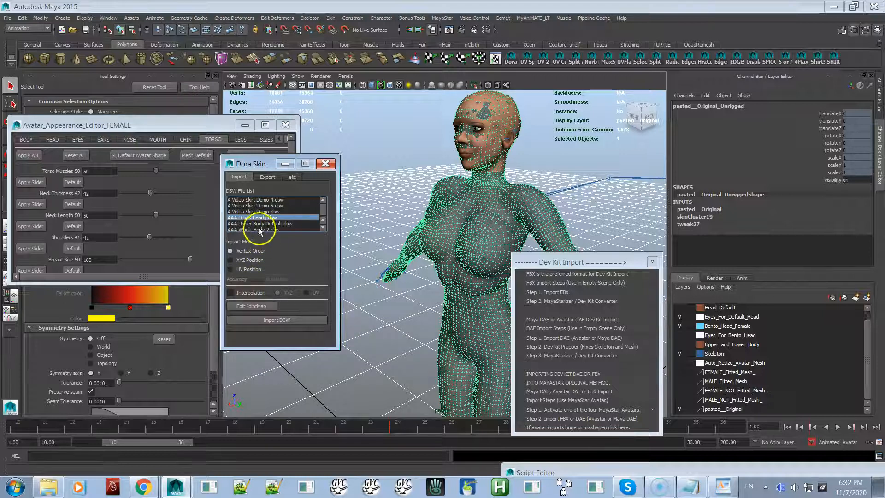
{"action": "left_click", "coordinate": [271, 321]}
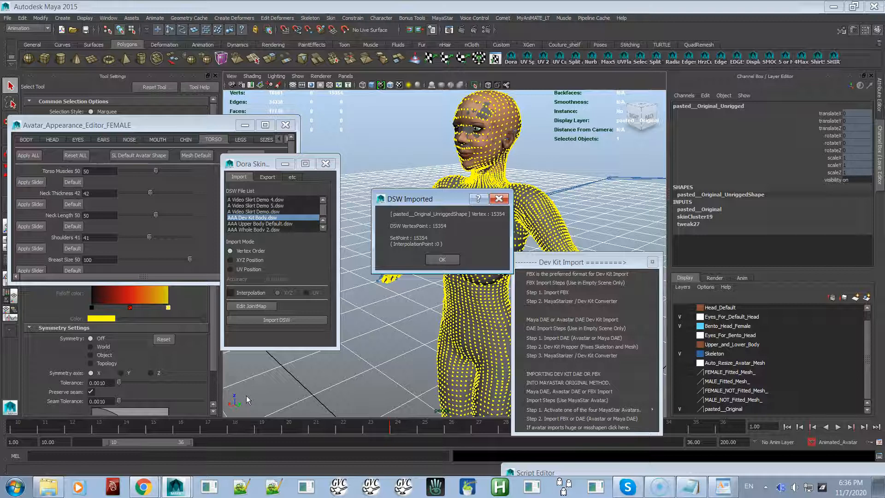
{"action": "left_click", "coordinate": [442, 260]}
Deselect the mesh's vertices and examine the chest and waist deformation with the imported weights from several sides
{"action": "left_click_drag", "start_coordinate": [438, 278], "coordinate": [392, 269], "text": "alt"}
{"action": "right_click_drag", "start_coordinate": [392, 268], "coordinate": [437, 352], "text": "alt"}
{"action": "left_click_drag", "start_coordinate": [425, 340], "coordinate": [448, 335], "text": "alt"}
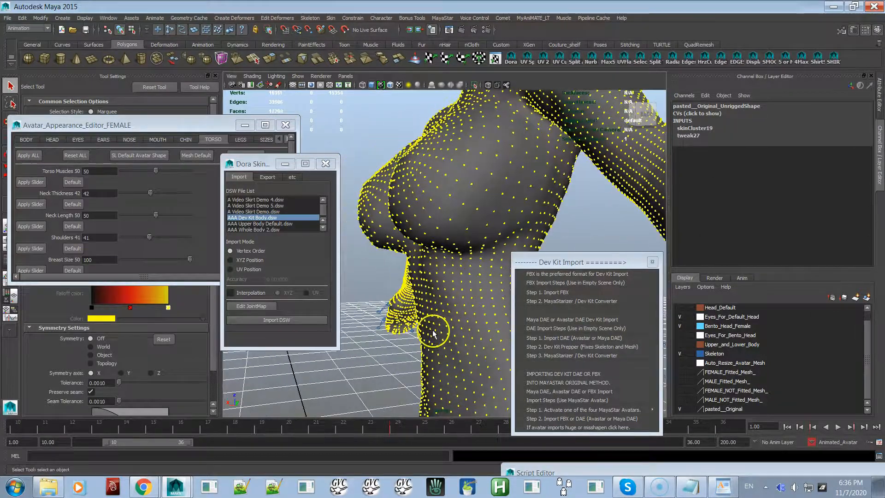
{"action": "left_click", "coordinate": [379, 352]}
{"action": "mouse_move", "coordinate": [437, 263]}
{"action": "left_mouse_down", "text": "alt"}
{"action": "mouse_move", "coordinate": [419, 217]}
{"action": "mouse_move", "coordinate": [419, 264]}
{"action": "left_mouse_up", "text": "alt"}
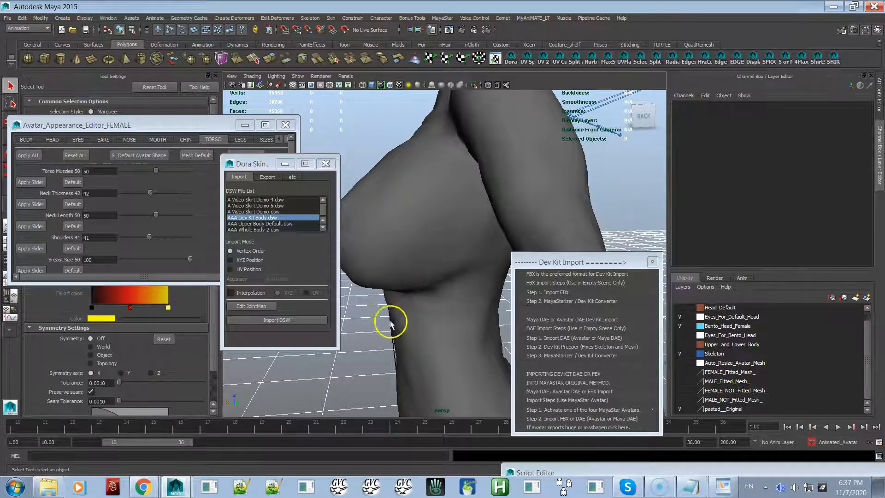
{"action": "left_click_drag", "start_coordinate": [394, 305], "coordinate": [431, 282], "text": "alt"}
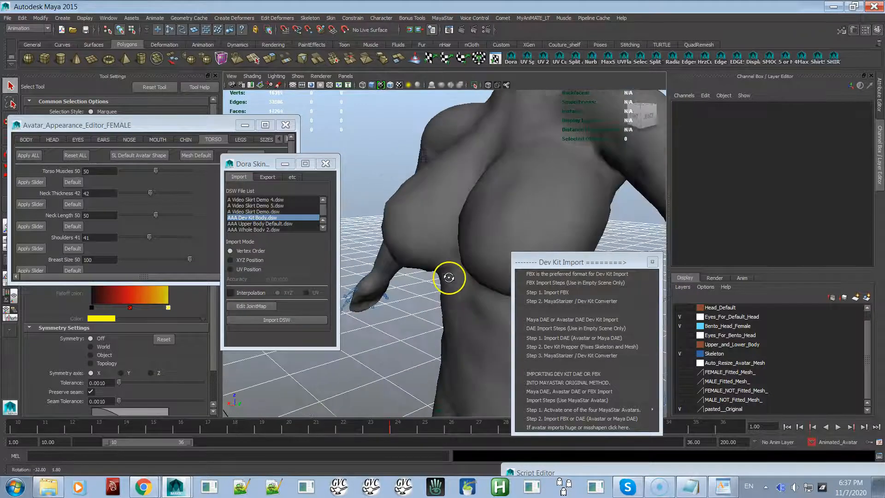
Reapply a Breast Size of 100 to check the chest from the front, and reset the Breast Size to its default
{"action": "left_click", "coordinate": [156, 127]}
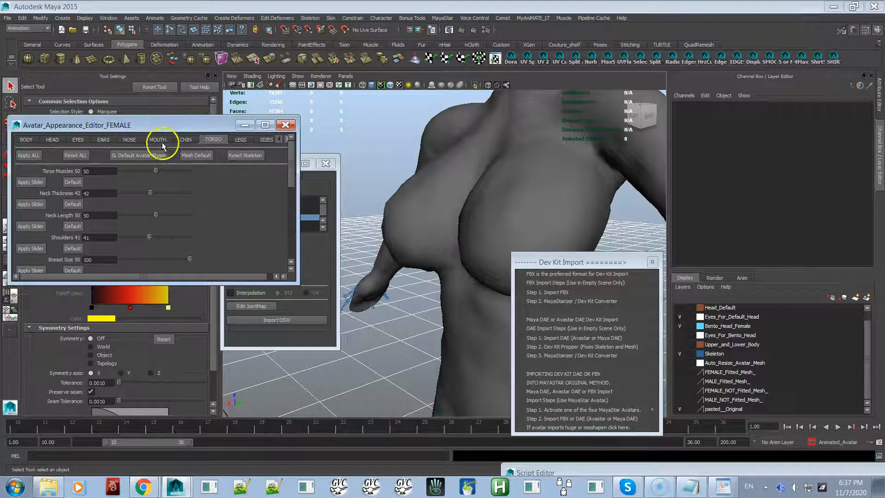
{"action": "mouse_move", "coordinate": [191, 264]}
{"action": "left_mouse_down"}
{"action": "mouse_move", "coordinate": [154, 260]}
{"action": "mouse_move", "coordinate": [192, 258]}
{"action": "mouse_move", "coordinate": [159, 267]}
{"action": "mouse_move", "coordinate": [194, 259]}
{"action": "left_mouse_up"}
{"action": "left_click_drag", "start_coordinate": [402, 216], "coordinate": [512, 212], "text": "alt"}
{"action": "middle_click_drag", "start_coordinate": [511, 211], "coordinate": [438, 195], "text": "alt"}
{"action": "left_click_drag", "start_coordinate": [438, 196], "coordinate": [435, 200], "text": "alt"}
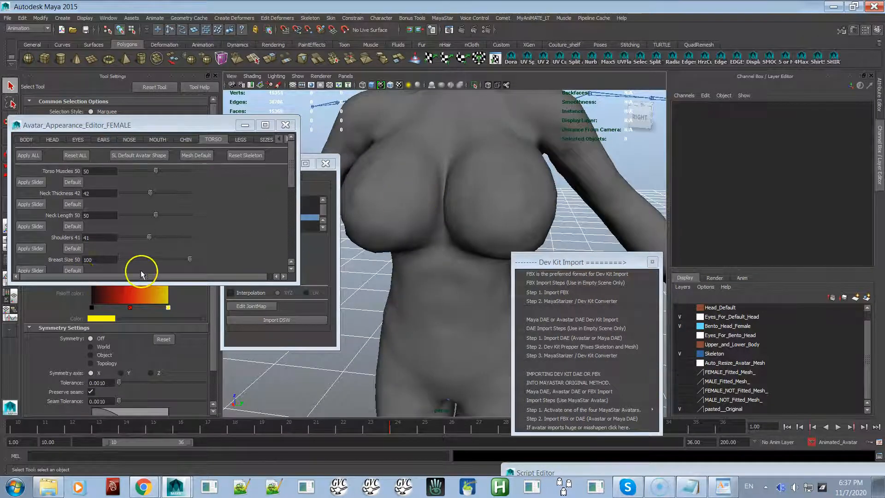
{"action": "left_click", "coordinate": [75, 269]}
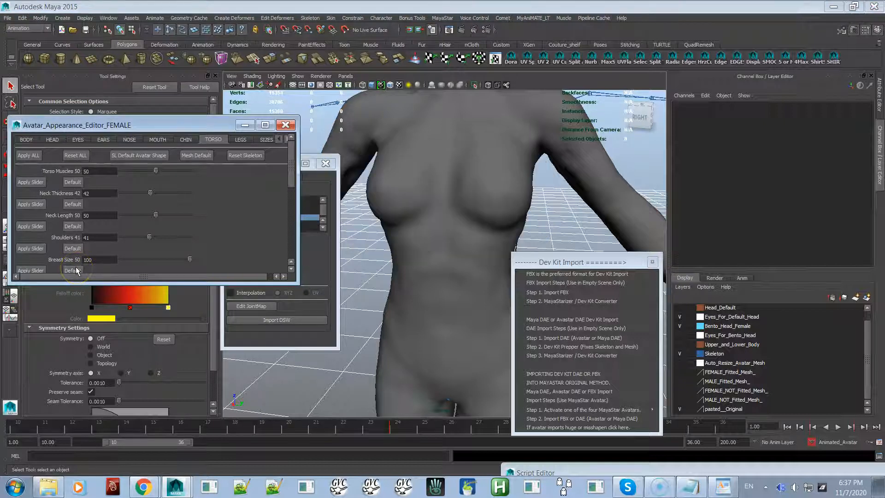
{"action": "right_click_drag", "start_coordinate": [417, 262], "coordinate": [403, 206], "text": "alt"}
{"action": "left_click_drag", "start_coordinate": [417, 236], "coordinate": [429, 234], "text": "alt"}
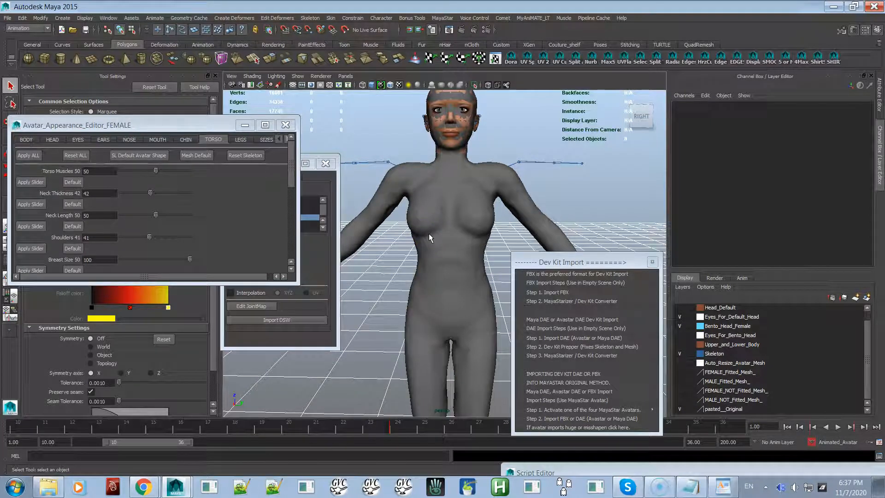
Select the pasted__Original_Unrigged mesh and list the bones in its skin cluster with SkinCluster Bone Names
{"action": "left_click", "coordinate": [414, 265]}
{"action": "left_click", "coordinate": [442, 18]}
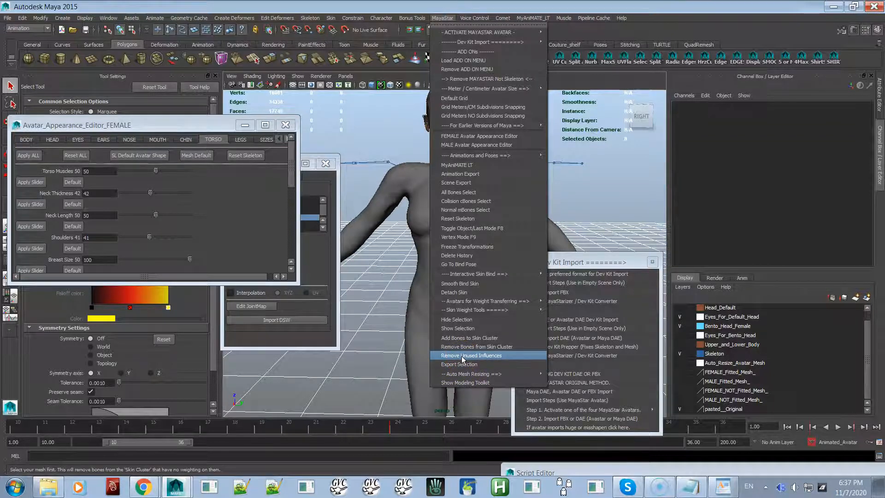
{"action": "left_click", "coordinate": [388, 185]}
{"action": "left_click", "coordinate": [387, 184]}
{"action": "left_click", "coordinate": [451, 30]}
{"action": "left_click", "coordinate": [442, 17]}
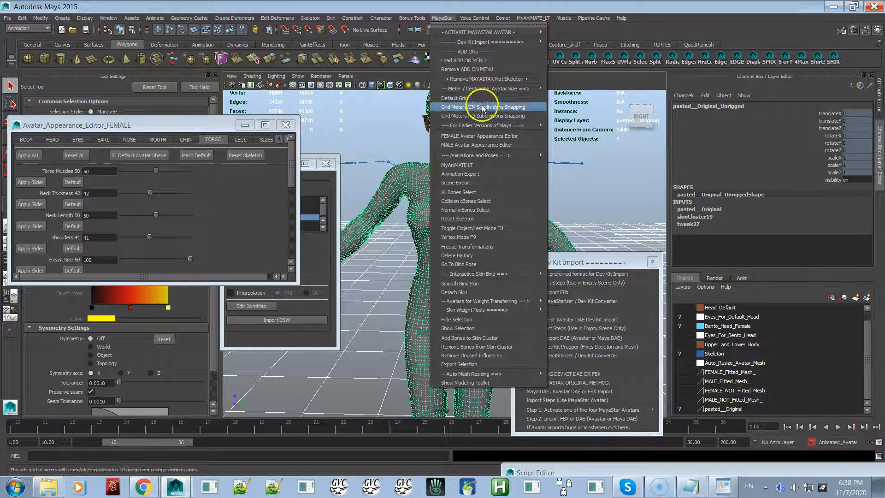
{"action": "mouse_move", "coordinate": [491, 123]}
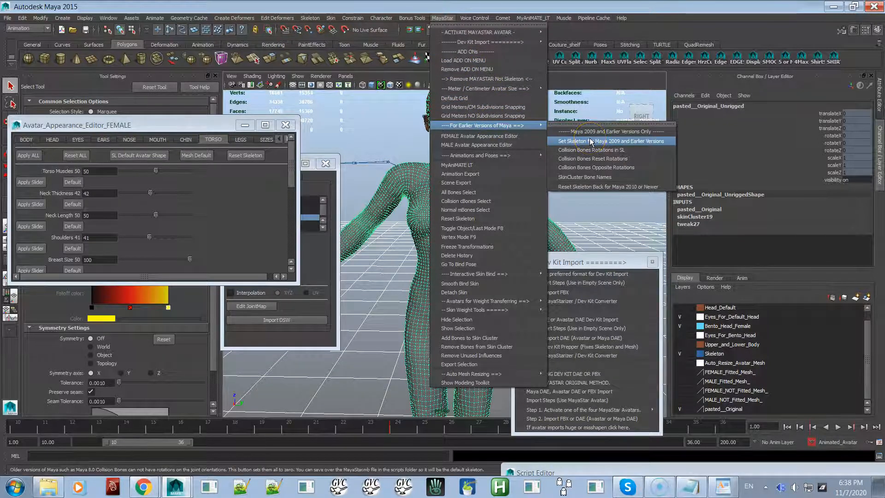
{"action": "left_click", "coordinate": [593, 177]}
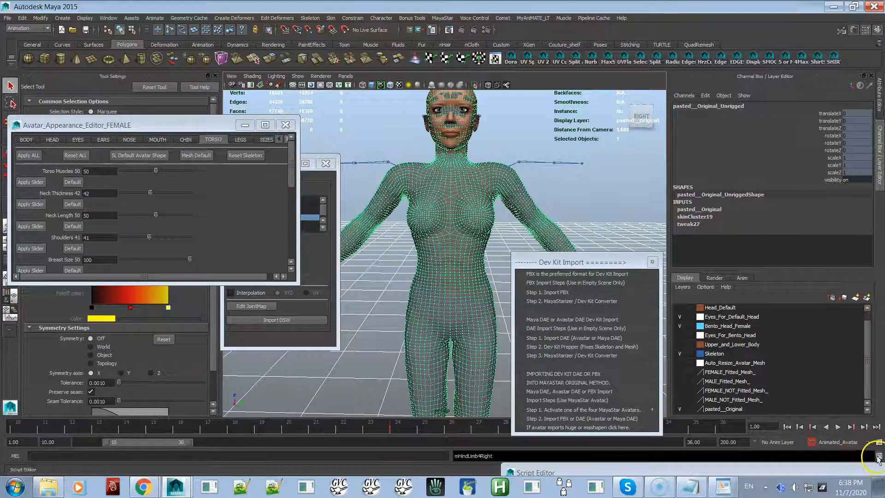
Review the full list of skin cluster bone names in the Script Editor's history, and close the editor
{"action": "left_click", "coordinate": [878, 457]}
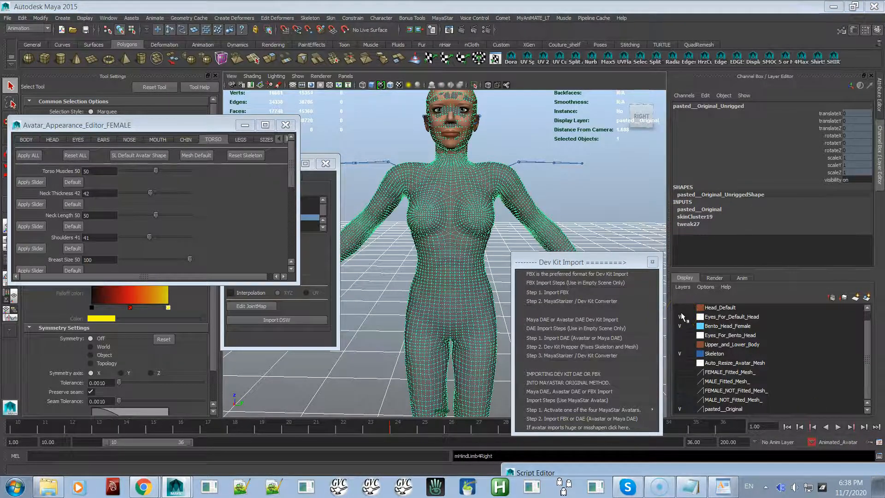
{"action": "left_click_drag", "start_coordinate": [721, 472], "coordinate": [524, 79]}
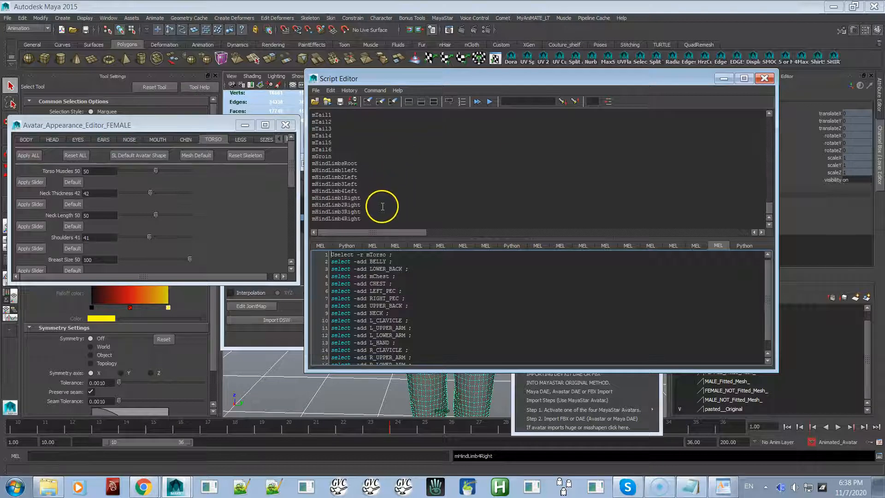
{"action": "scroll", "coordinate": [364, 208], "scroll_direction": "up", "scroll_amount": 3}
{"action": "scroll", "coordinate": [365, 208], "scroll_direction": "up", "scroll_amount": 9}
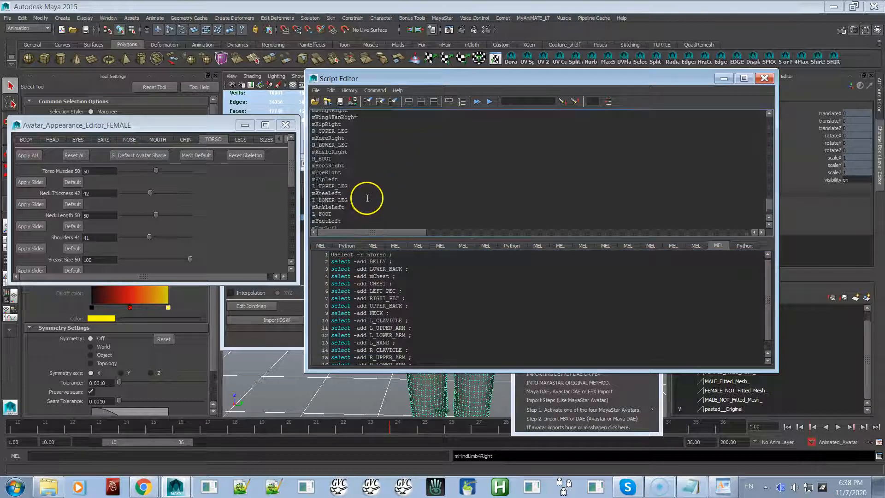
{"action": "scroll", "coordinate": [369, 198], "scroll_direction": "up", "scroll_amount": 12}
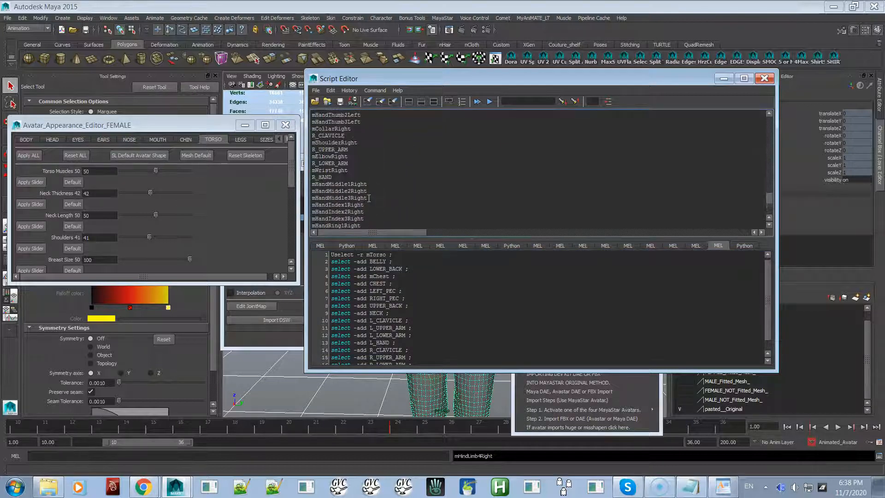
{"action": "scroll", "coordinate": [369, 198], "scroll_direction": "up", "scroll_amount": 15}
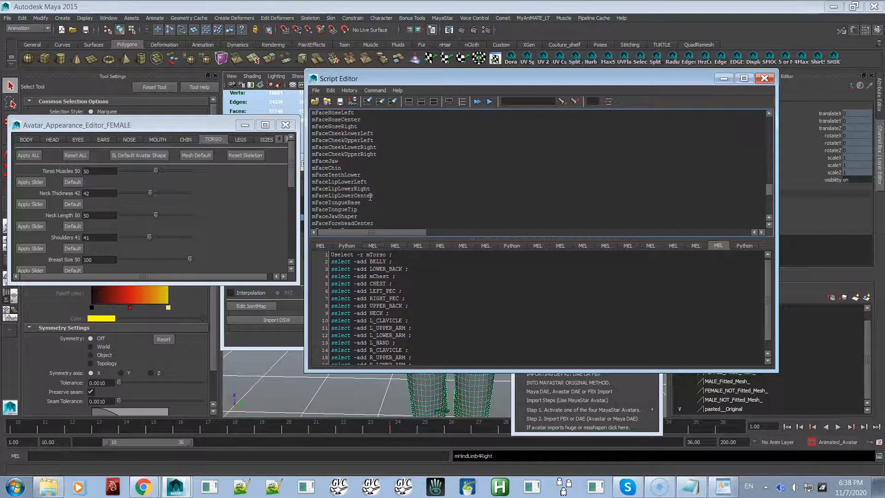
{"action": "scroll", "coordinate": [371, 196], "scroll_direction": "up", "scroll_amount": 12}
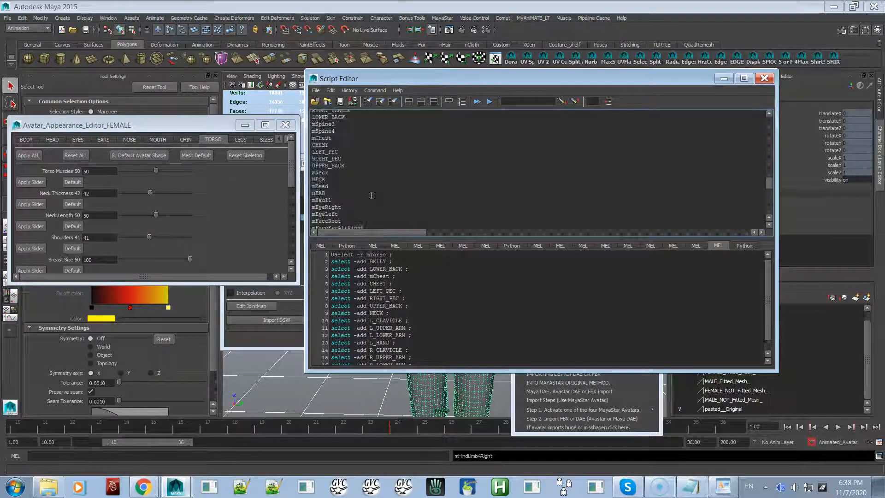
{"action": "left_click", "coordinate": [370, 194]}
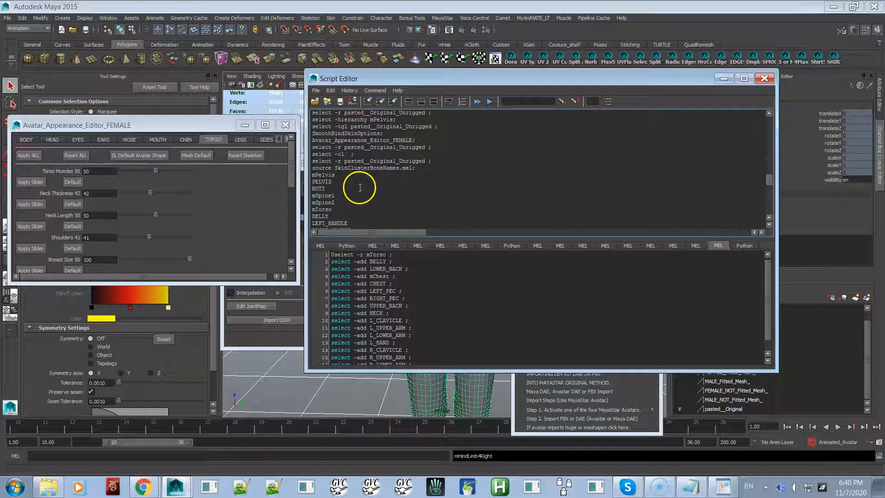
{"action": "scroll", "coordinate": [355, 184], "scroll_direction": "down", "scroll_amount": 5}
{"action": "scroll", "coordinate": [354, 181], "scroll_direction": "down", "scroll_amount": 6}
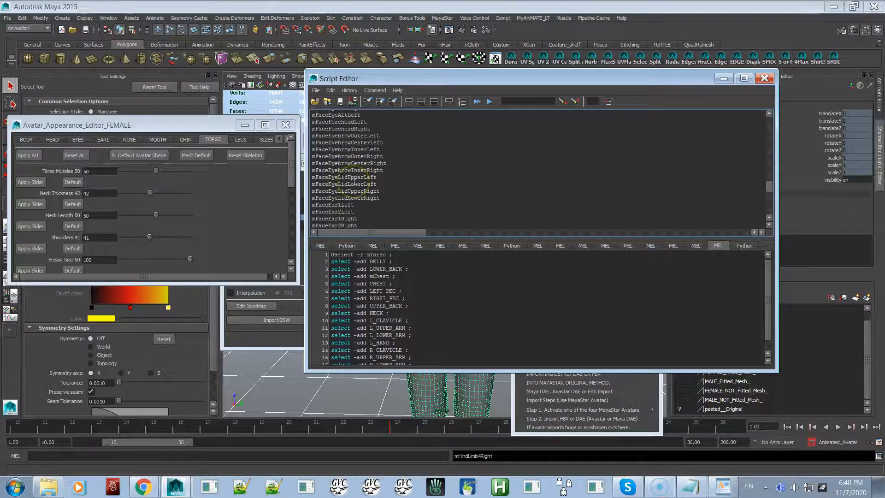
{"action": "left_click_drag", "start_coordinate": [357, 187], "coordinate": [297, 133]}
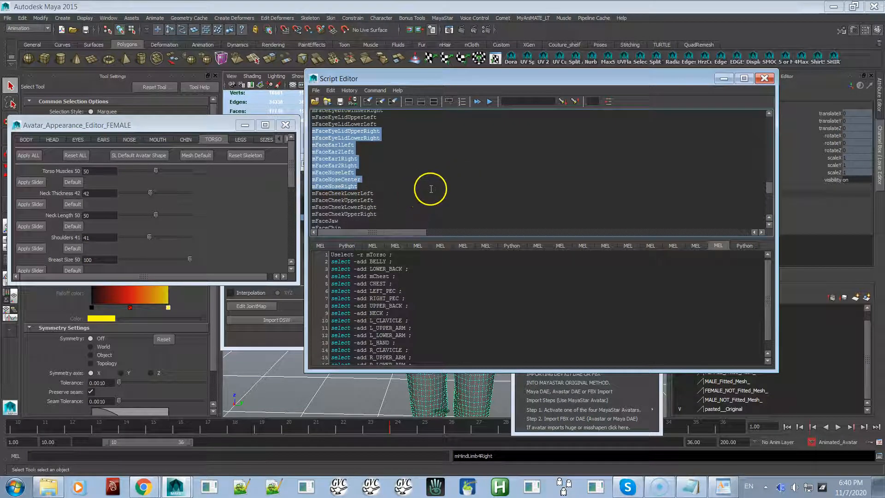
{"action": "left_click", "coordinate": [764, 79]}
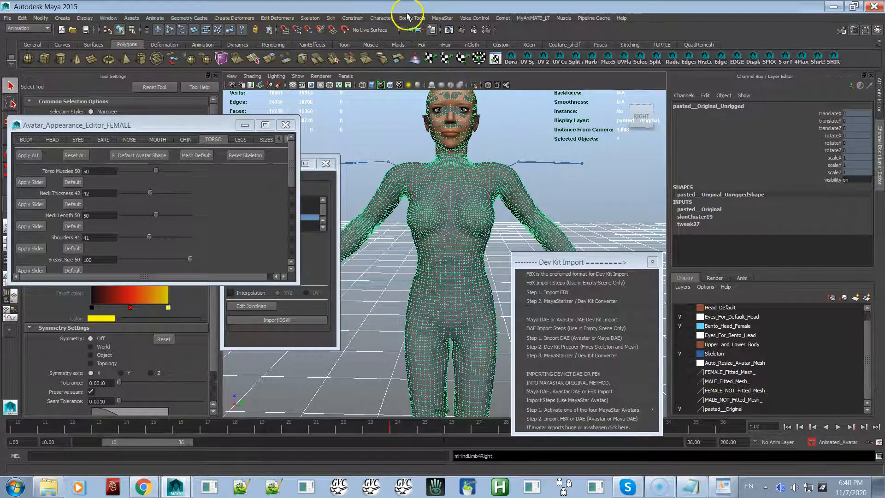
Remove the unused influences from the pasted__Original_Unrigged mesh's skin cluster
{"action": "left_click", "coordinate": [437, 18]}
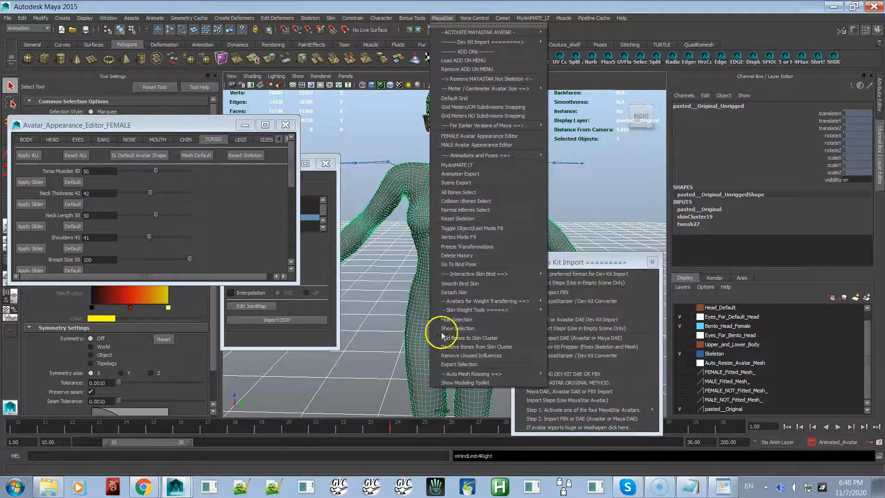
{"action": "left_click", "coordinate": [469, 356]}
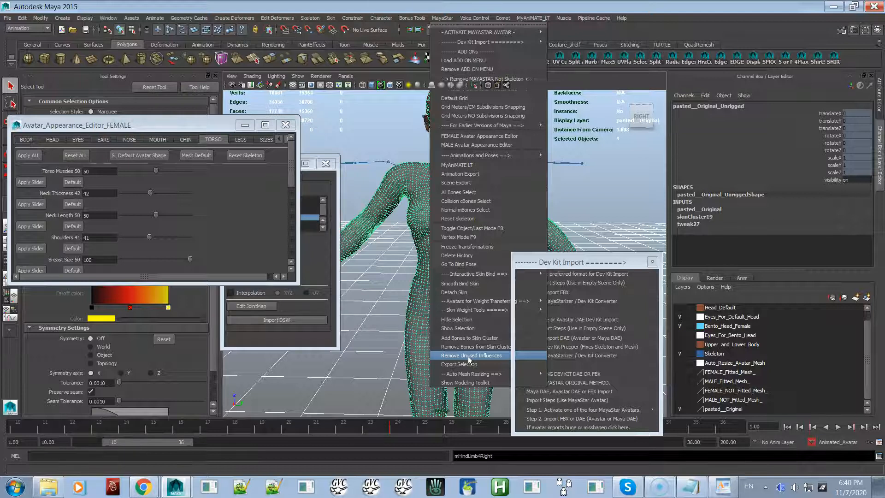
{"action": "left_click", "coordinate": [468, 357]}
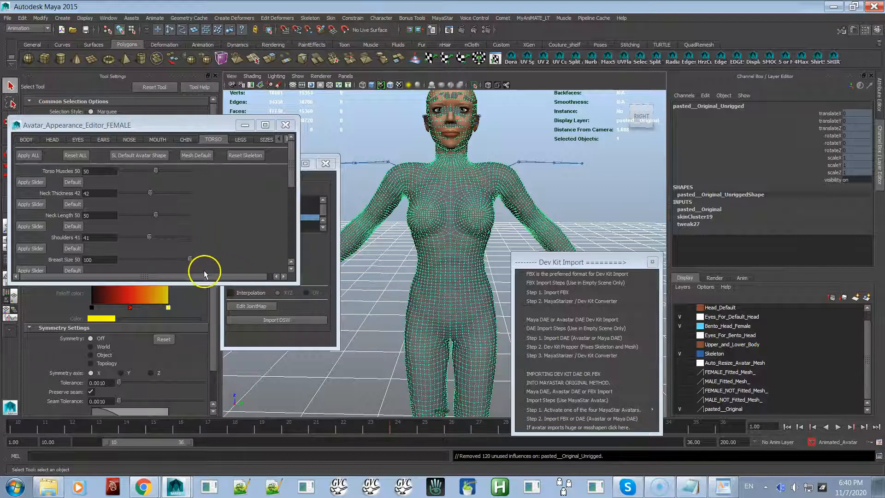
Apply a Breast Size of 66 to test the chest deformation with the reduced influences
{"action": "left_click_drag", "start_coordinate": [192, 259], "coordinate": [168, 263]}
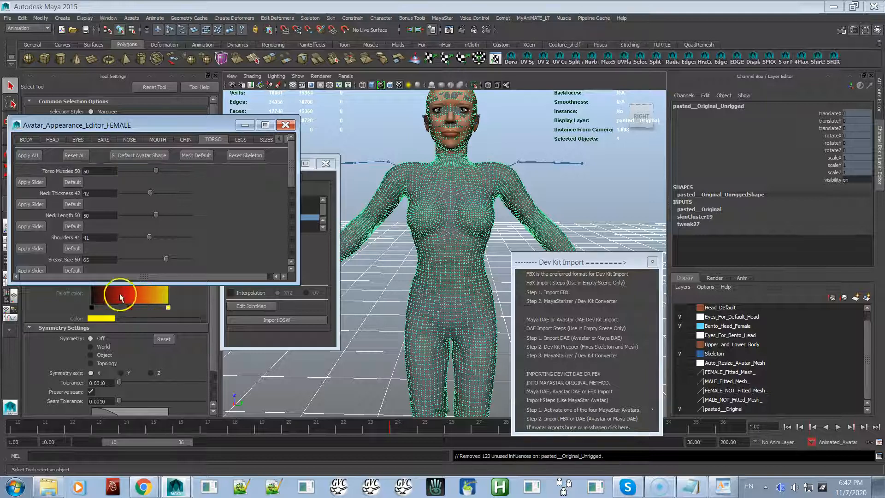
{"action": "mouse_move", "coordinate": [166, 262]}
{"action": "left_mouse_down"}
{"action": "mouse_move", "coordinate": [178, 262]}
{"action": "mouse_move", "coordinate": [167, 261]}
{"action": "left_mouse_up"}
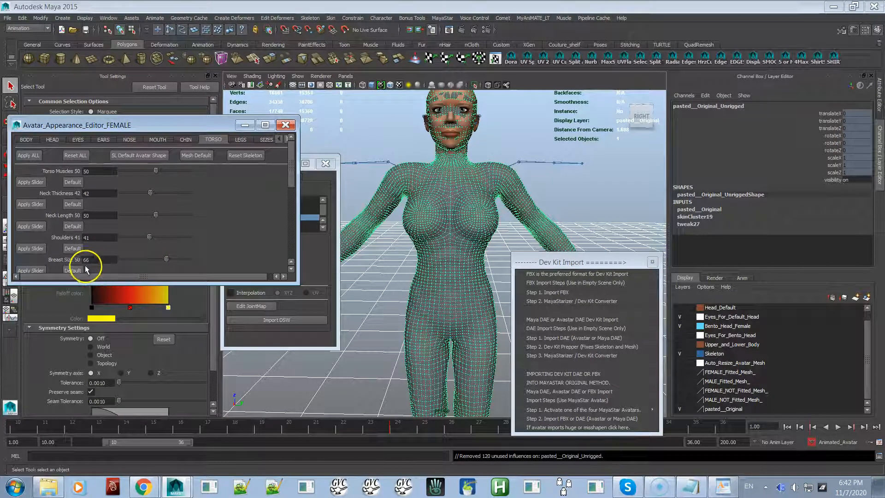